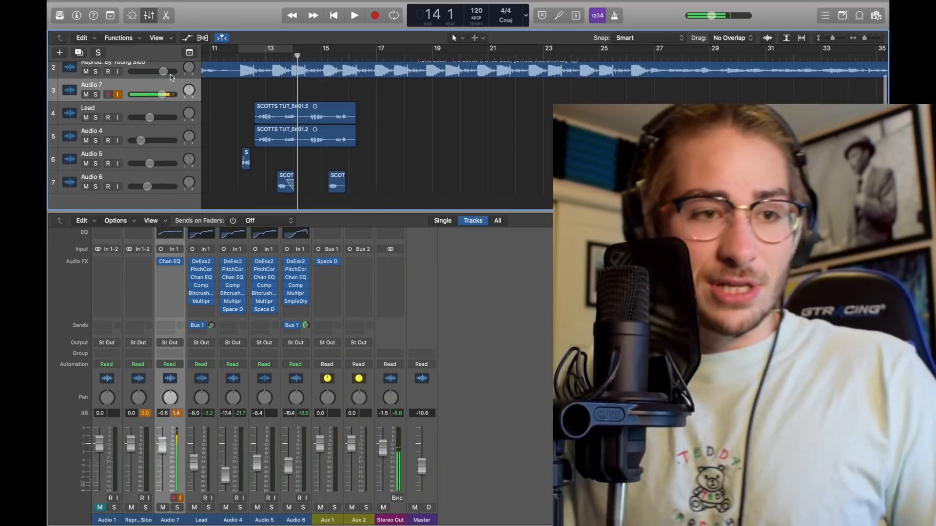
Step: Hide the mixer and place the playhead at bar 11, just before the vocal regions
{"action": "left_click", "coordinate": [149, 16]}
{"action": "scroll", "coordinate": [400, 208], "scroll_direction": "left", "scroll_amount": 5}
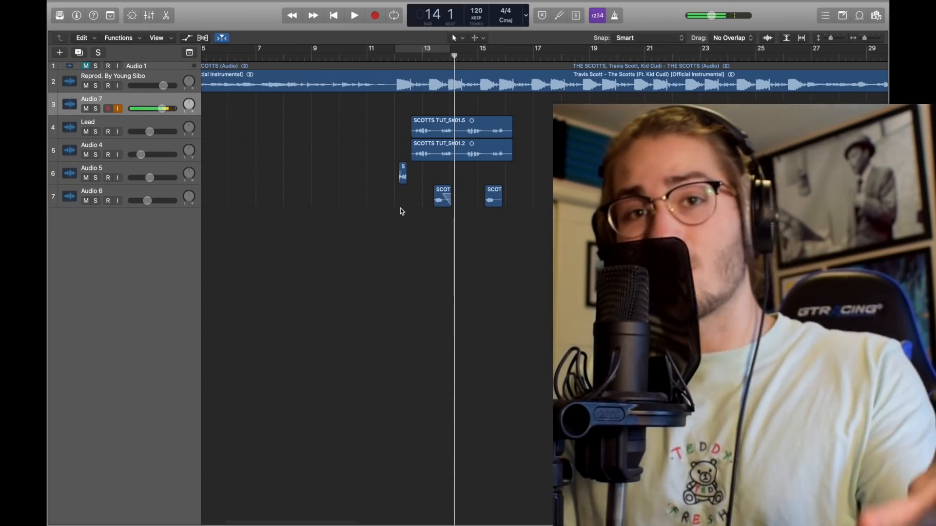
{"action": "left_click", "coordinate": [392, 59]}
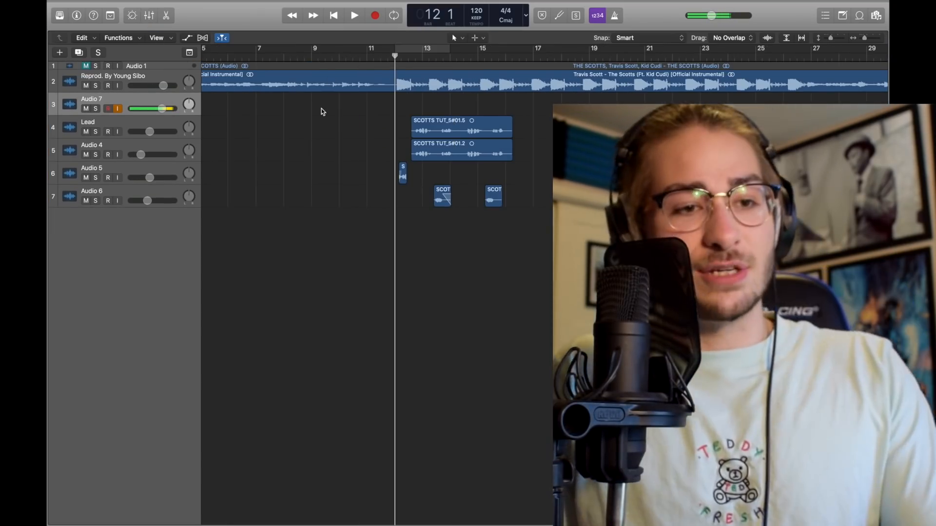
{"action": "scroll", "coordinate": [320, 109], "scroll_direction": "left", "scroll_amount": 5}
{"action": "scroll", "coordinate": [321, 109], "scroll_direction": "down", "scroll_amount": 3}
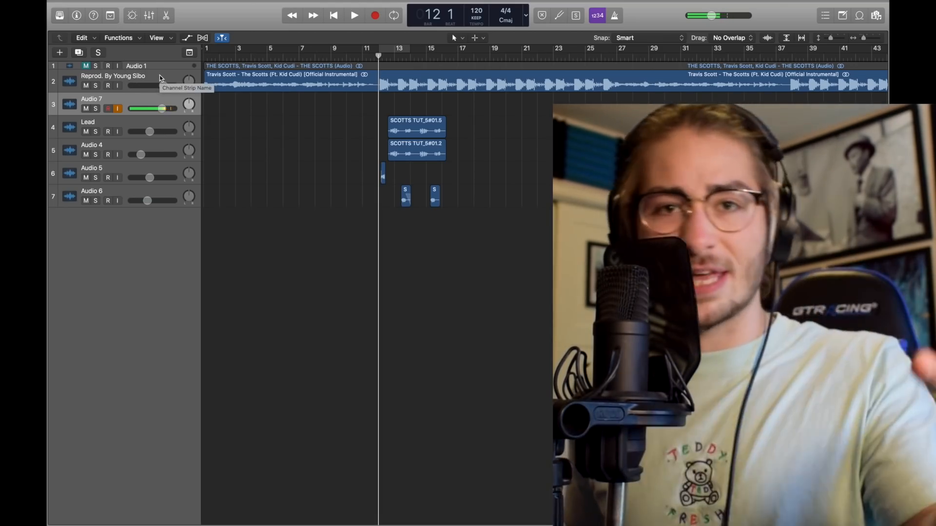
{"action": "key", "text": "x"}
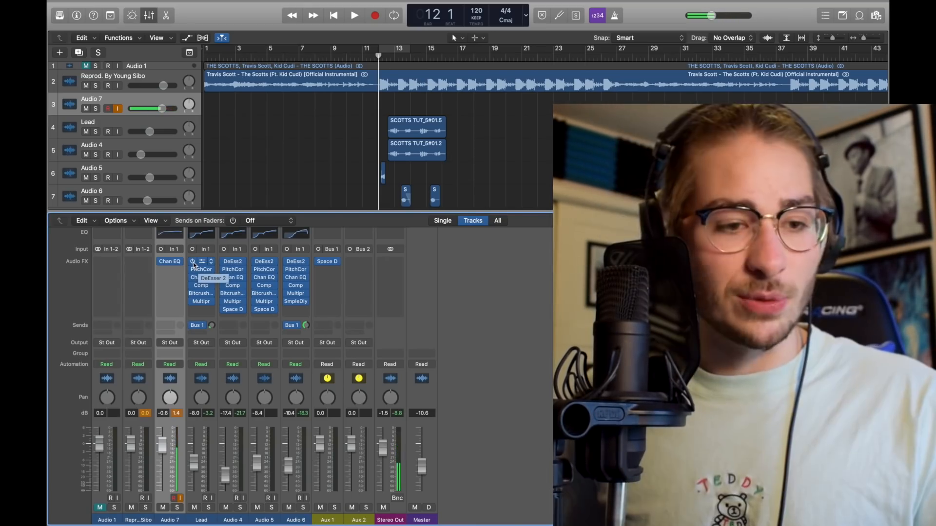
{"action": "left_click", "coordinate": [363, 57]}
{"action": "key", "text": "x"}
{"action": "key", "text": "space"}
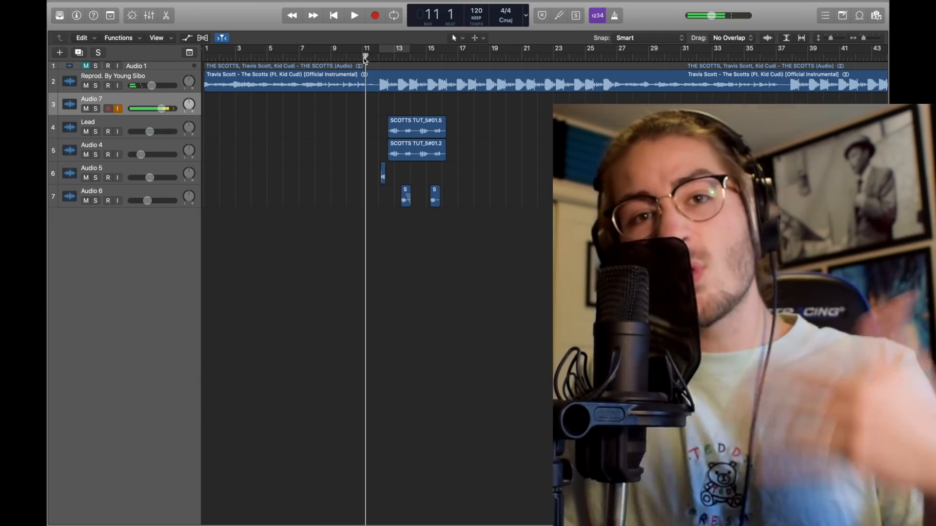
Step: Rename the tracks Audio 4, Audio 5 and Audio 6 as Backup, Effect and Ad Lib
{"action": "double_click", "coordinate": [92, 146]}
{"action": "type", "text": "Backup"}
{"action": "key", "text": "Tab"}
{"action": "type", "text": "Effect"}
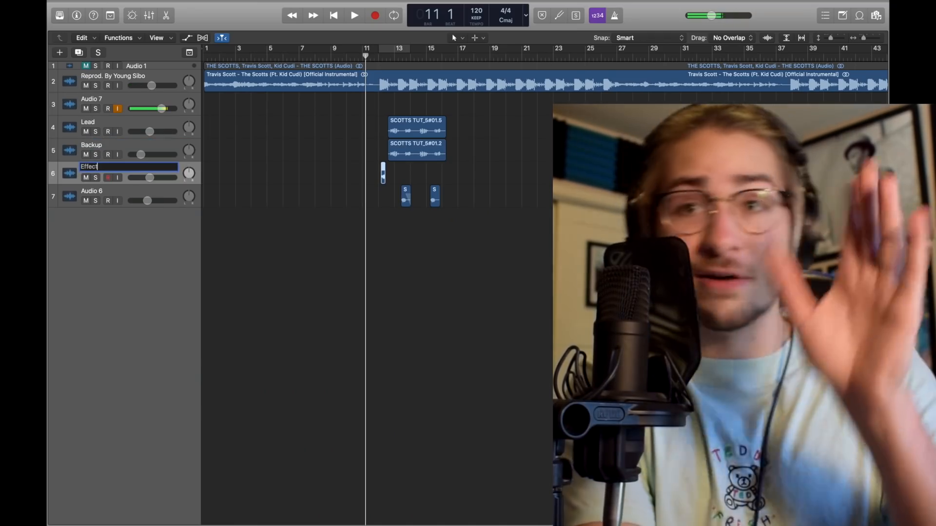
{"action": "key", "text": "Tab"}
{"action": "type", "text": "Ad"}
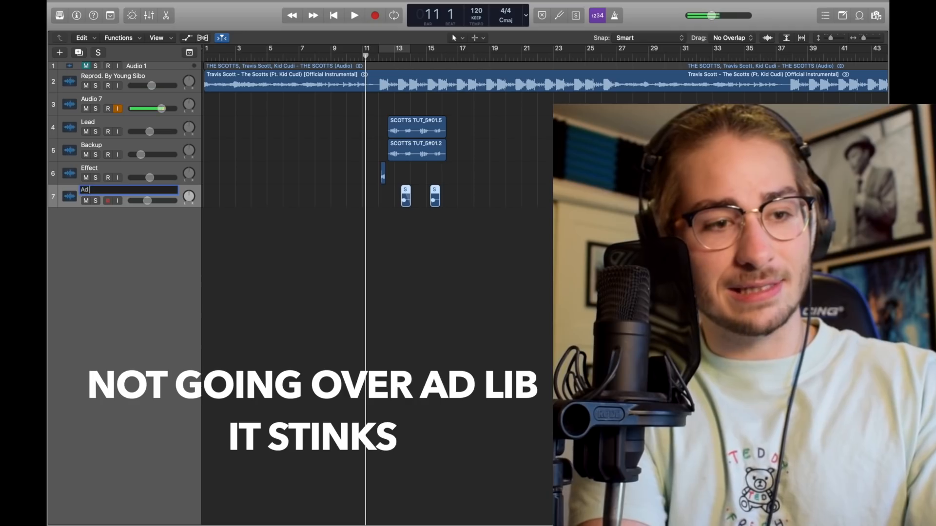
{"action": "type", "text": " Lib"}
{"action": "key", "text": "Return"}
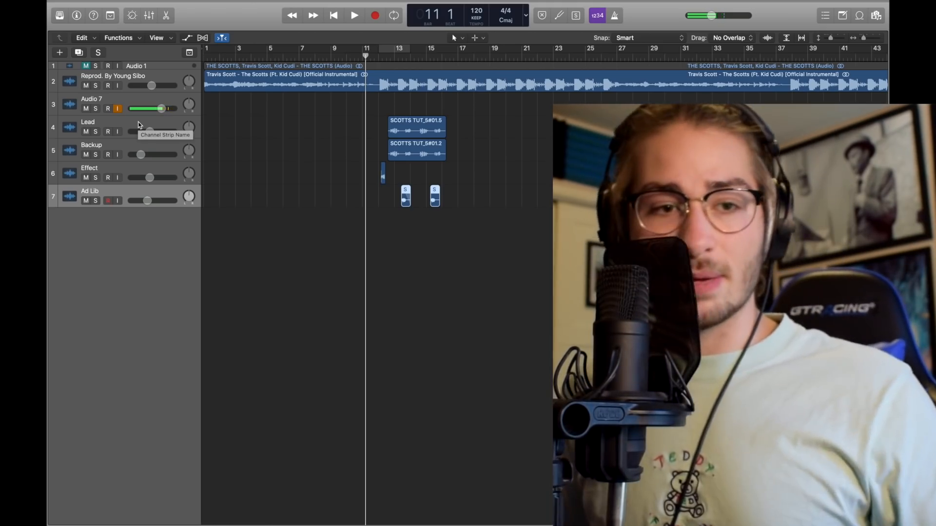
Step: Play the mix from bar 11 and raise the master volume to -8.6 dB
{"action": "key", "text": "space"}
{"action": "left_click_drag", "start_coordinate": [712, 16], "coordinate": [719, 19]}
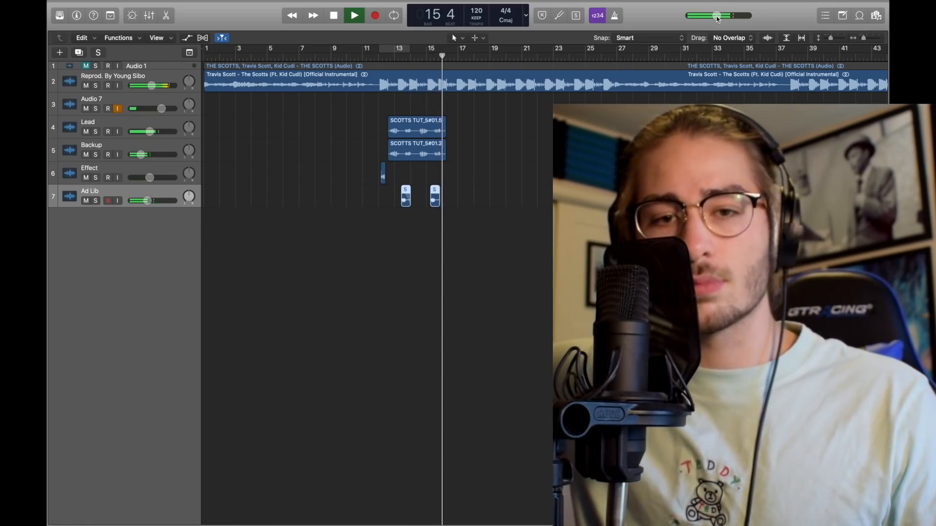
{"action": "key", "text": "space"}
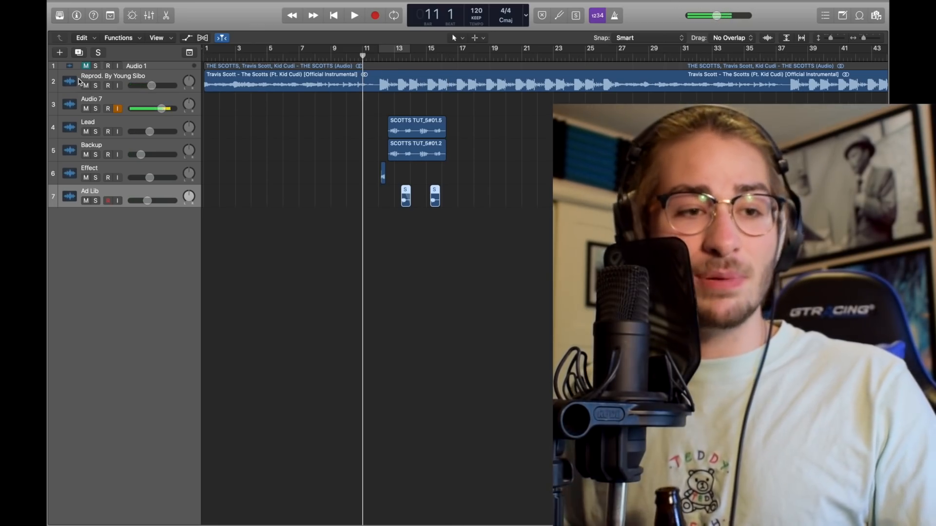
Step: Play the vocal section from bar 11 with the mixer shown, and select the vocal regions
{"action": "key", "text": "x"}
{"action": "key", "text": "space"}
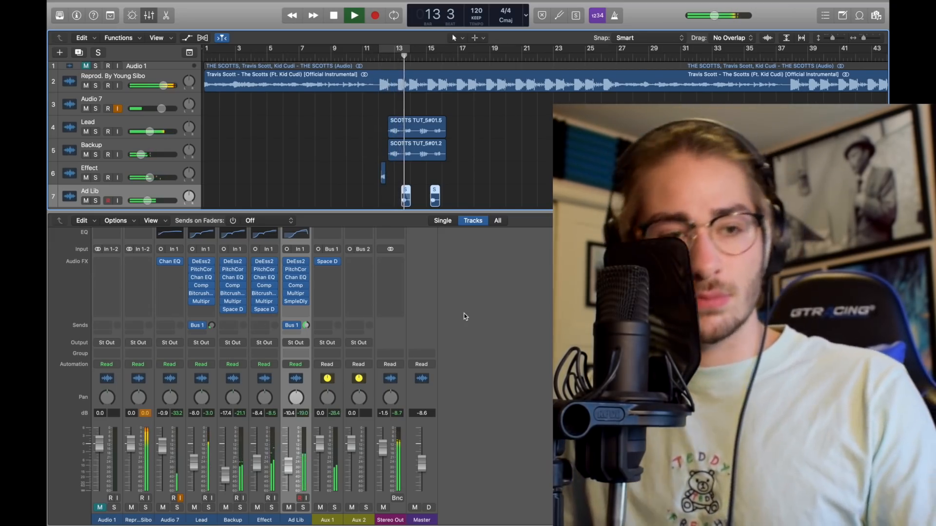
{"action": "left_click", "coordinate": [148, 95]}
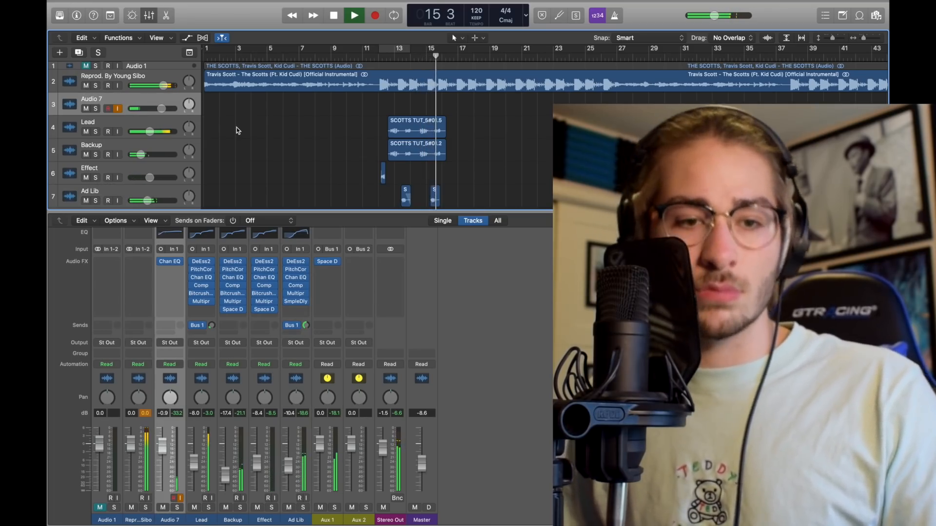
{"action": "key", "text": "space"}
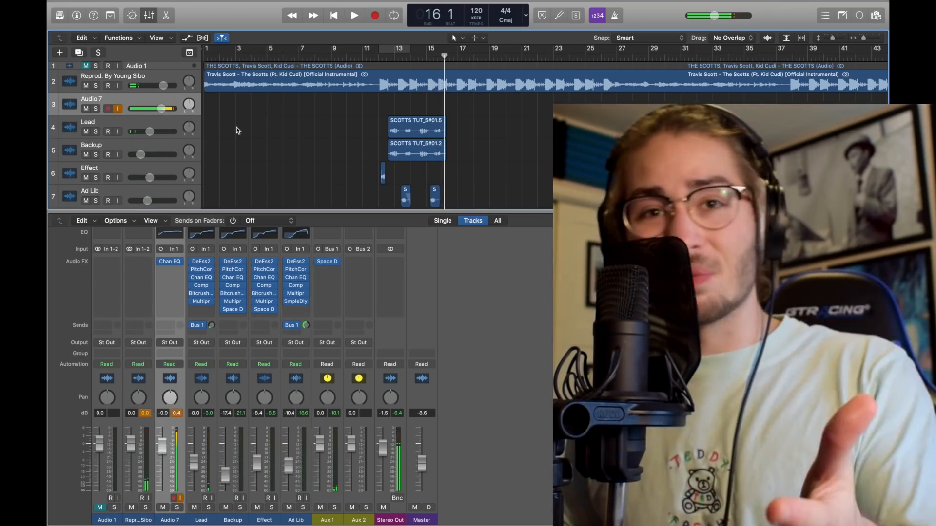
{"action": "left_click_drag", "start_coordinate": [353, 120], "coordinate": [419, 205]}
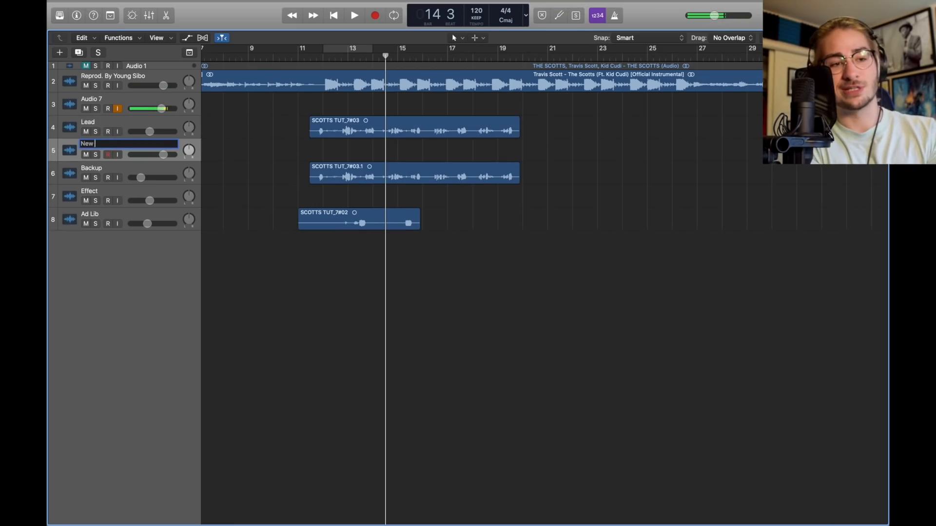
Step: Name the new track New Lead, with input monitoring on and its volume at 1.6 dB
{"action": "left_click", "coordinate": [108, 155]}
{"action": "left_click", "coordinate": [116, 155]}
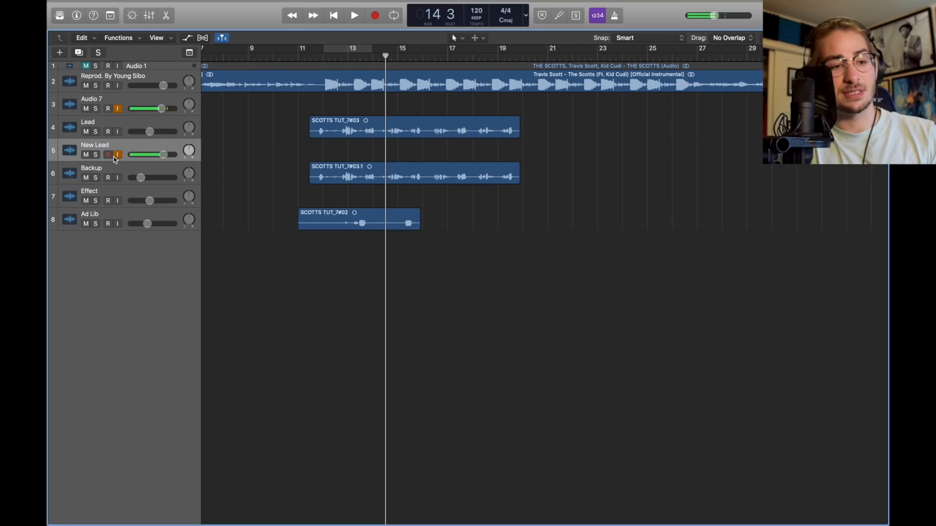
{"action": "left_click_drag", "start_coordinate": [163, 155], "coordinate": [168, 155]}
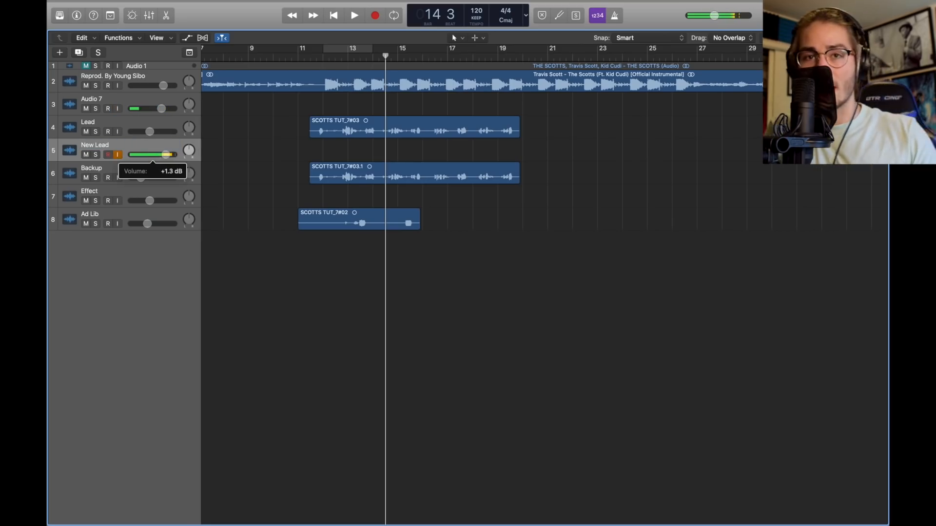
Step: Show the mixer, move DeEsser 2 from the Lead channel to New Lead's first effect slot and choose its Mono version
{"action": "left_click", "coordinate": [151, 17]}
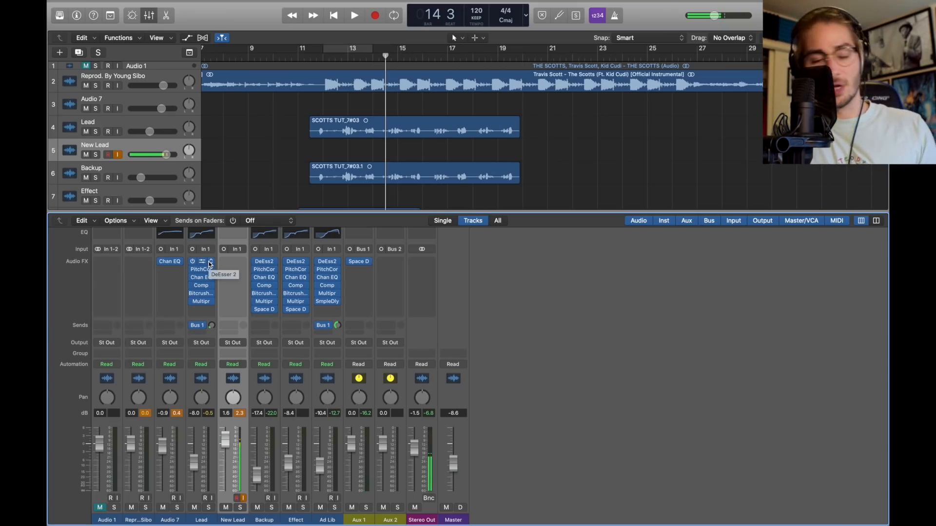
{"action": "left_click_drag", "start_coordinate": [223, 265], "coordinate": [234, 264]}
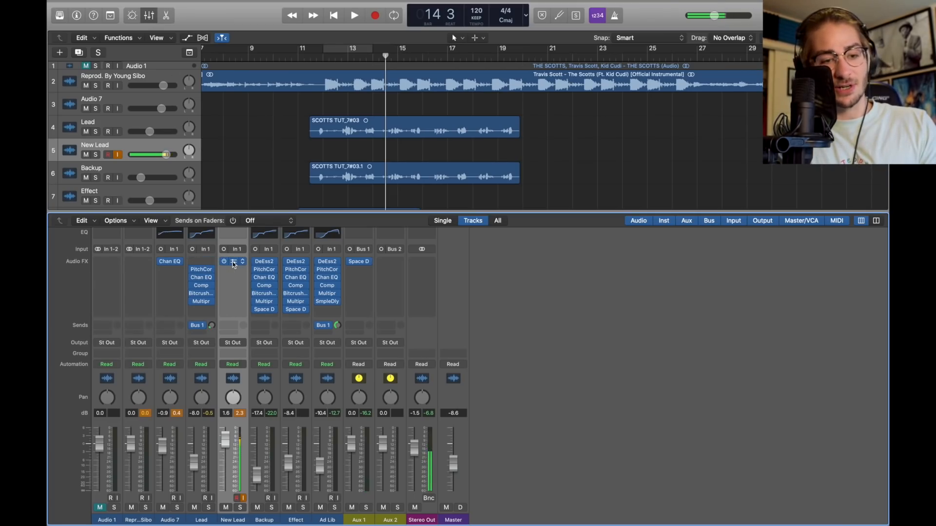
{"action": "left_click", "coordinate": [242, 262]}
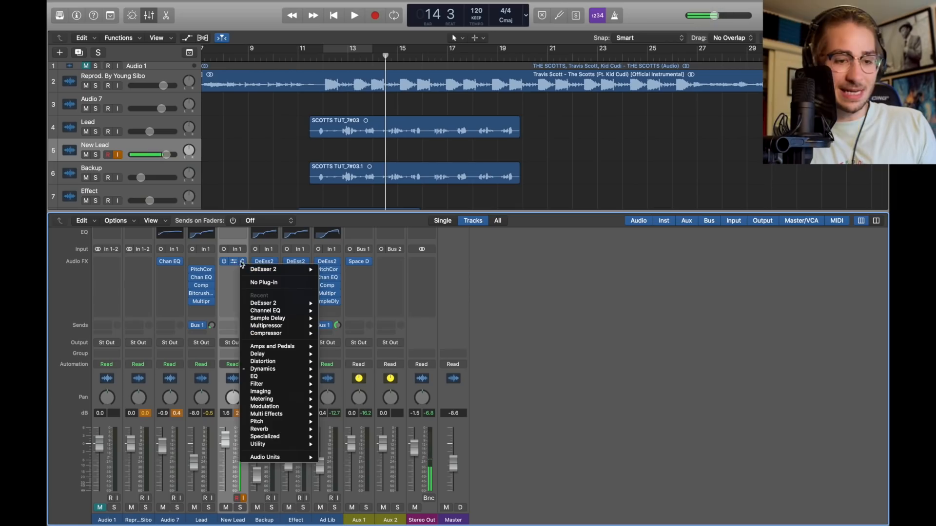
{"action": "mouse_move", "coordinate": [263, 369]}
{"action": "mouse_move", "coordinate": [346, 384]}
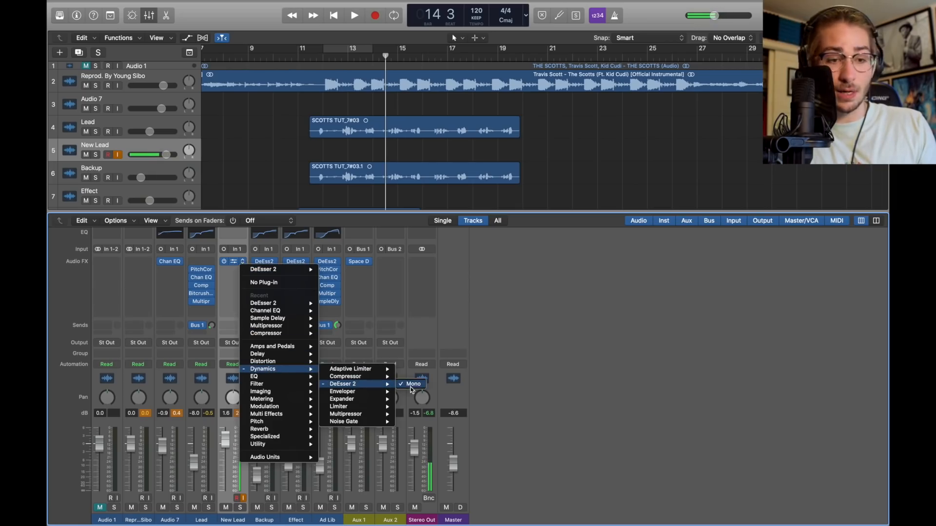
{"action": "left_click", "coordinate": [410, 385]}
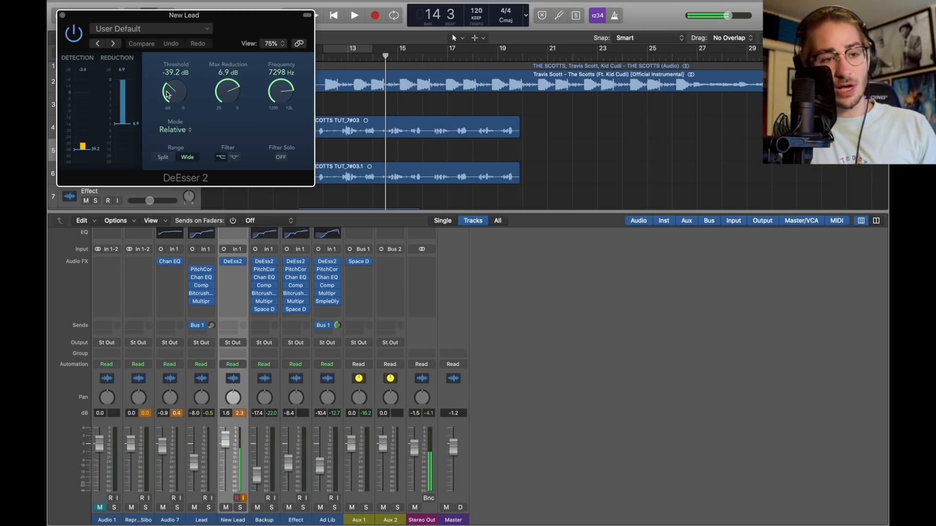
Step: Set the New Lead DeEsser 2 threshold to -39.8 dB and its frequency to 7231 Hz, and close the plug-in
{"action": "mouse_move", "coordinate": [170, 96]}
{"action": "left_mouse_down"}
{"action": "mouse_move", "coordinate": [154, 5]}
{"action": "mouse_move", "coordinate": [152, 98]}
{"action": "left_mouse_up"}
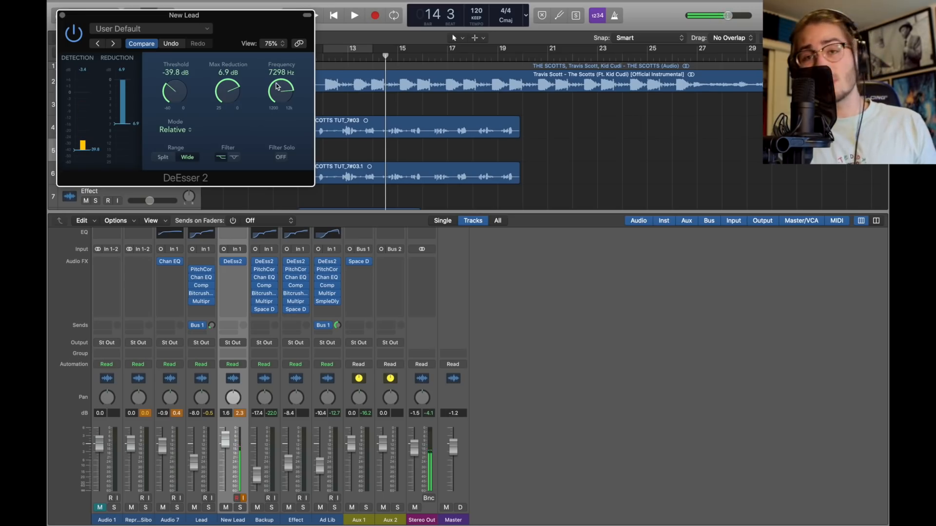
{"action": "left_click_drag", "start_coordinate": [280, 88], "coordinate": [274, 175]}
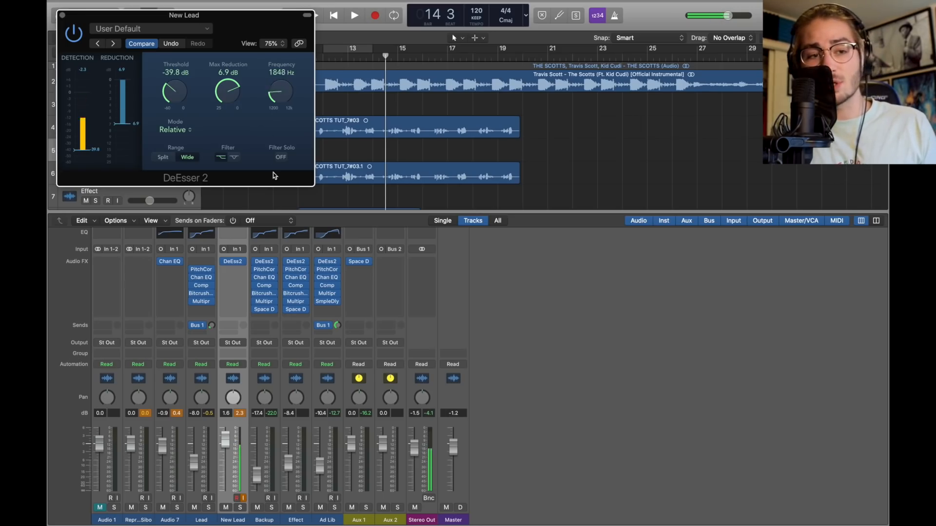
{"action": "left_click_drag", "start_coordinate": [306, 217], "coordinate": [235, 87]}
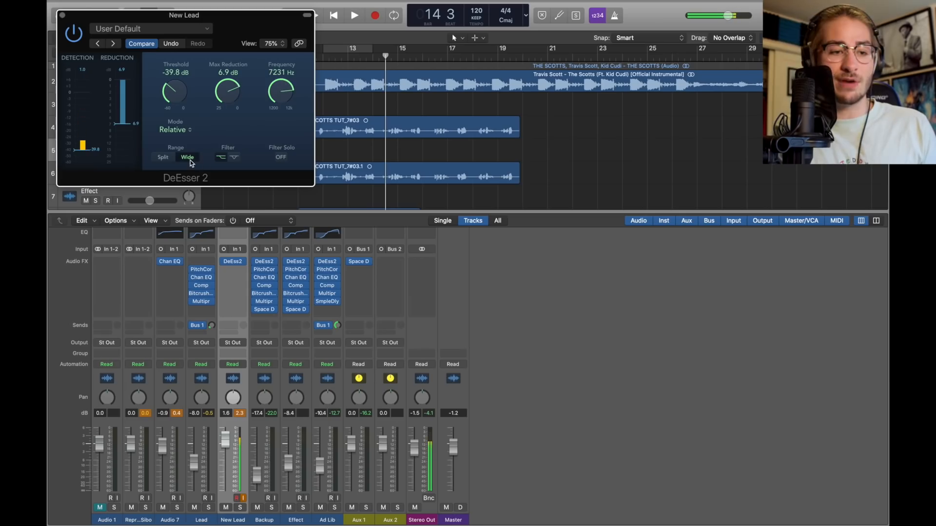
{"action": "left_click", "coordinate": [62, 15]}
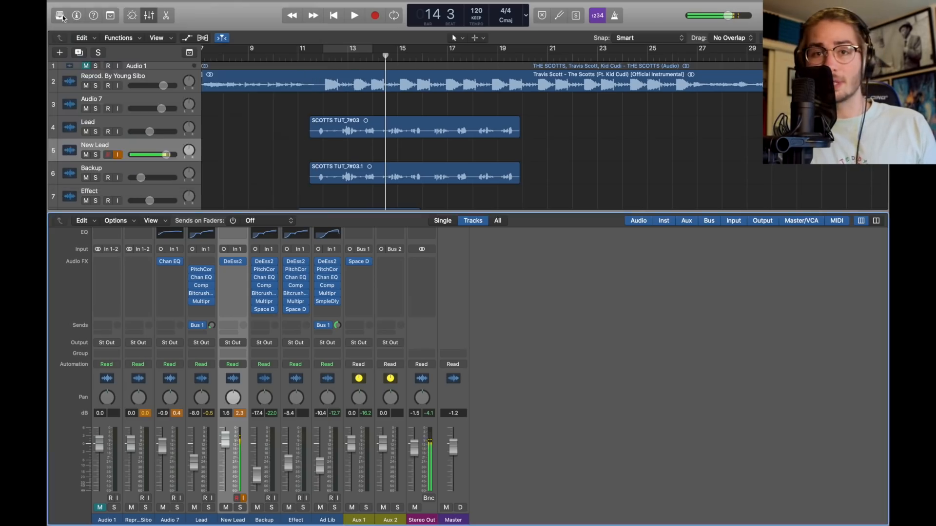
Step: Mute the Backup and Ad Lib tracks and audition the vocal on the New Lead track
{"action": "left_click", "coordinate": [86, 180]}
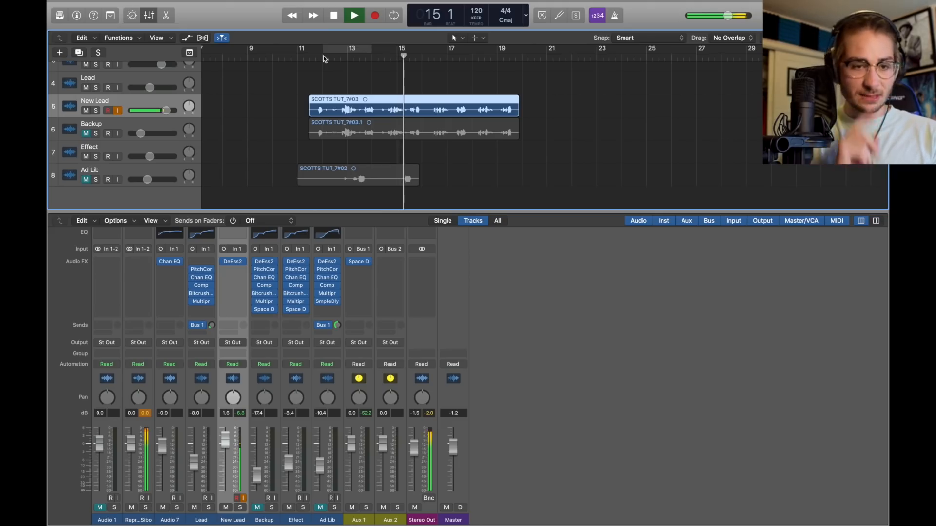
{"action": "key", "text": "space"}
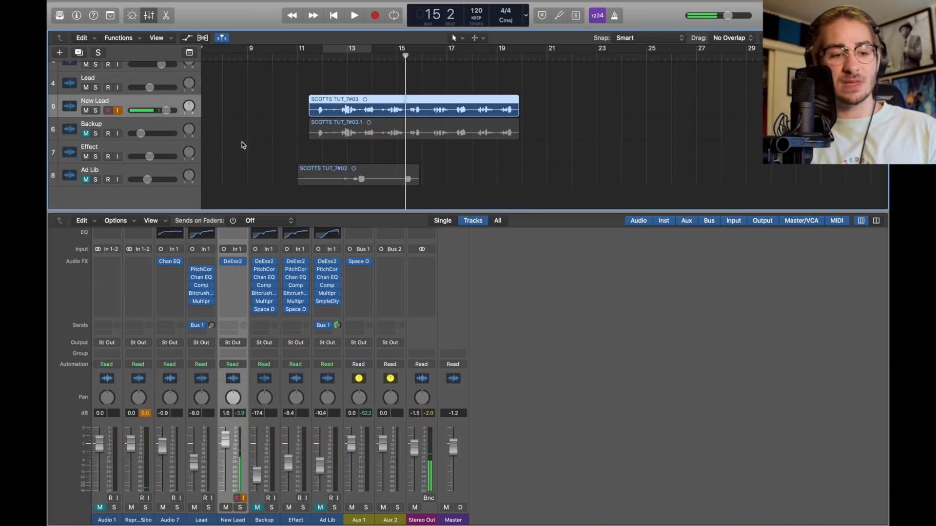
Step: Move Pitch Correction from Lead to New Lead below DeEsser 2, using the C root and natural min scale
{"action": "left_click_drag", "start_coordinate": [202, 274], "coordinate": [231, 276]}
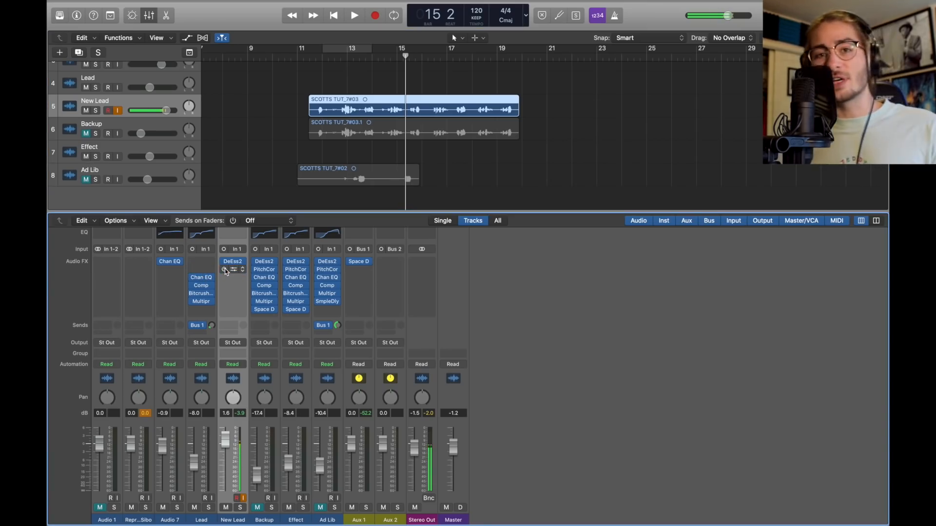
{"action": "left_click", "coordinate": [225, 272]}
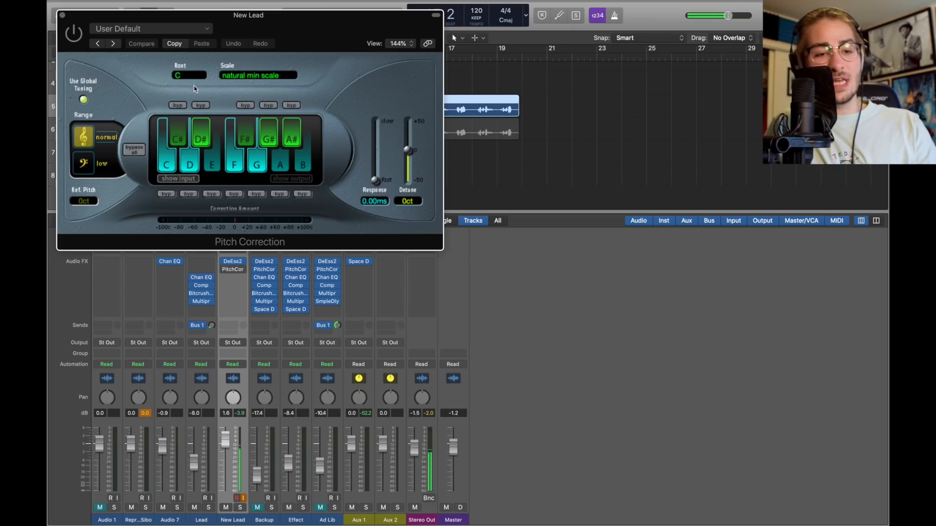
{"action": "left_click", "coordinate": [263, 76]}
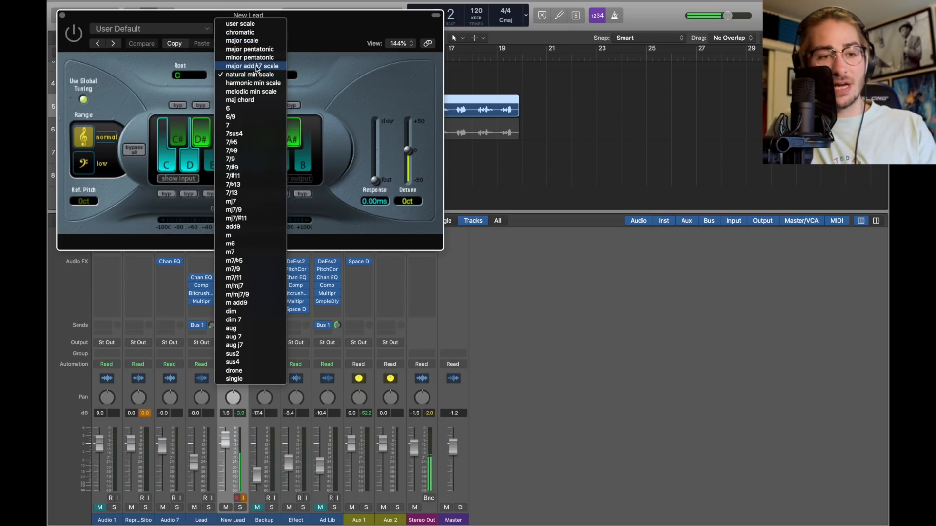
{"action": "left_click", "coordinate": [266, 74]}
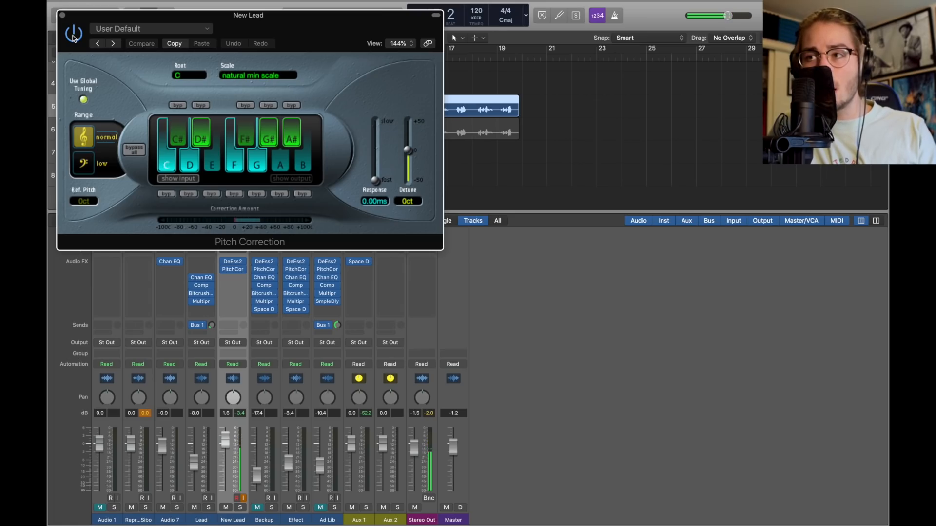
{"action": "left_click", "coordinate": [62, 15]}
Step: Play the New Lead vocal from about bar 12 and raise the track's volume to 2.9 dB
{"action": "left_click", "coordinate": [340, 60]}
{"action": "left_click", "coordinate": [330, 59]}
{"action": "key", "text": "space"}
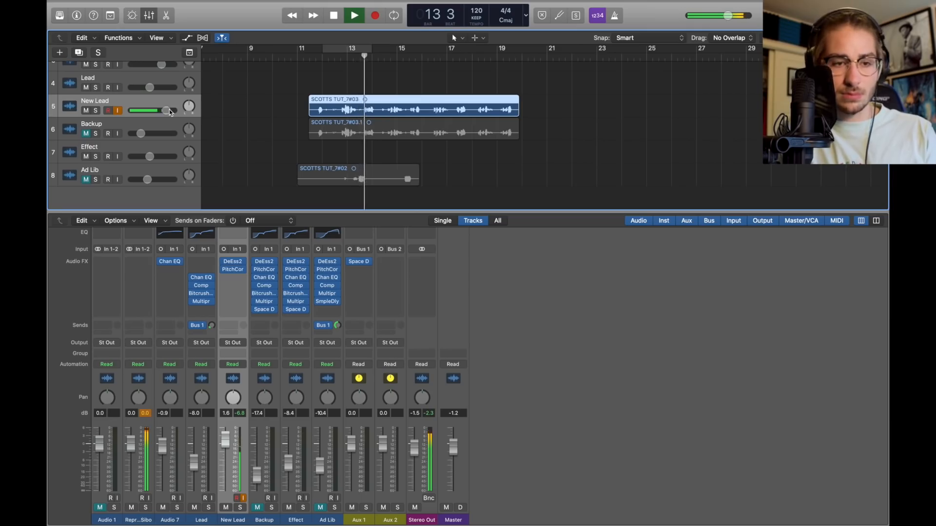
{"action": "mouse_move", "coordinate": [166, 110]}
{"action": "left_mouse_down"}
{"action": "mouse_move", "coordinate": [202, 113]}
{"action": "mouse_move", "coordinate": [168, 110]}
{"action": "left_mouse_up"}
{"action": "key", "text": "space"}
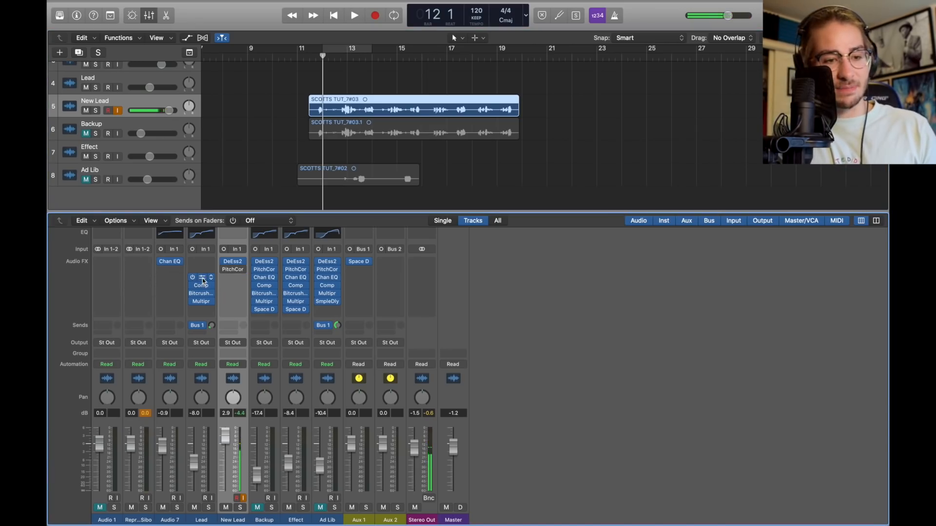
Step: Move Channel EQ from the Lead track to New Lead, directly below Pitch Correction, and check where it sits among the EQ plug-ins
{"action": "left_click_drag", "start_coordinate": [216, 280], "coordinate": [233, 277]}
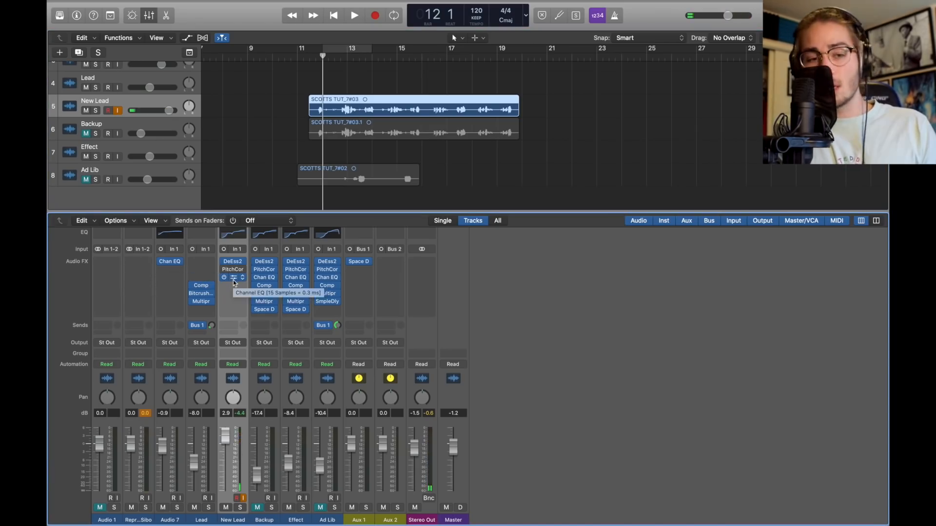
{"action": "left_click", "coordinate": [242, 277]}
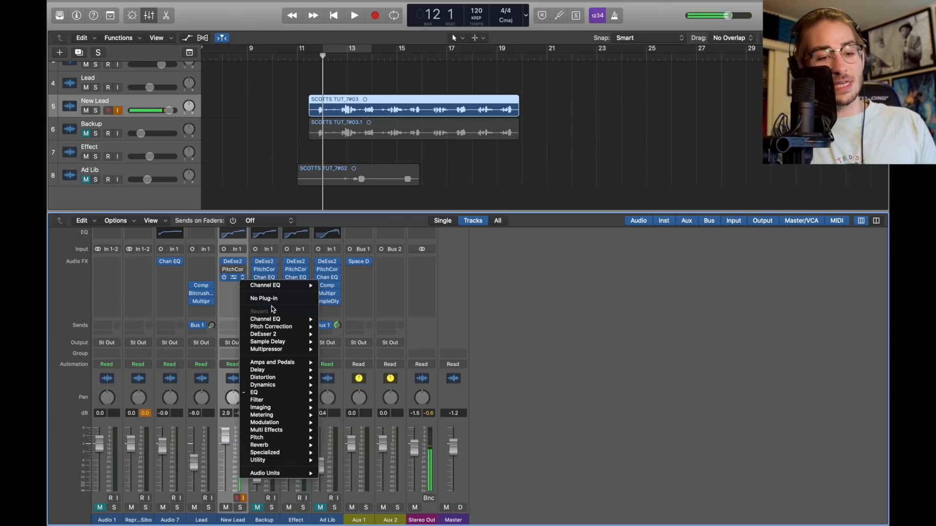
{"action": "mouse_move", "coordinate": [277, 393]}
{"action": "mouse_move", "coordinate": [360, 392]}
{"action": "left_click", "coordinate": [549, 325]}
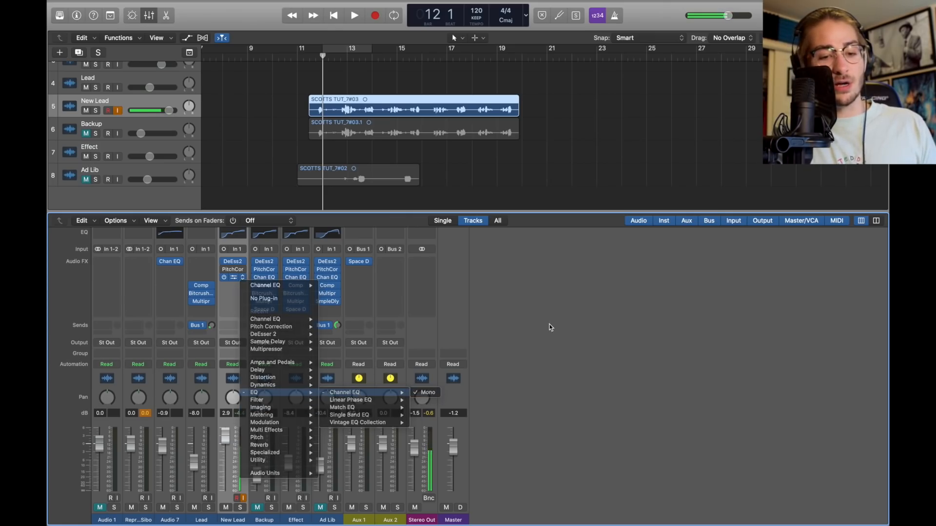
{"action": "left_click", "coordinate": [243, 278]}
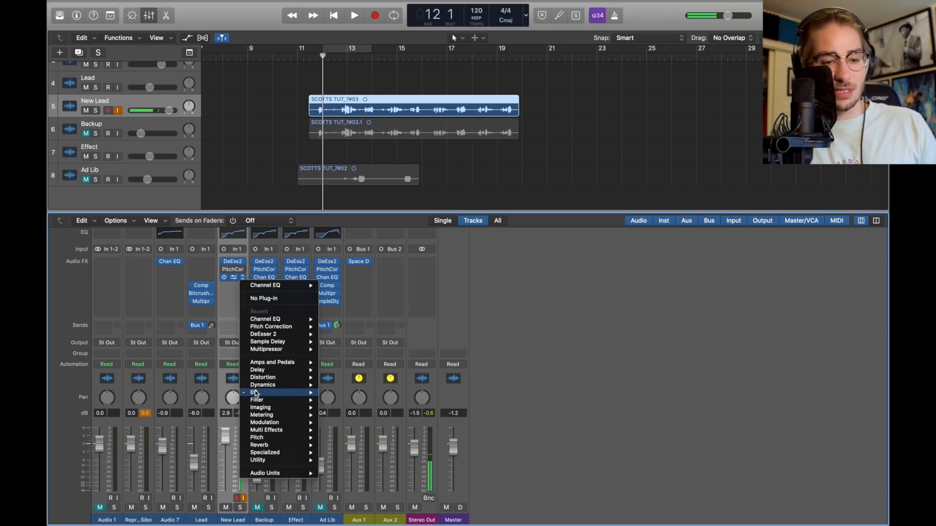
{"action": "mouse_move", "coordinate": [258, 393]}
{"action": "mouse_move", "coordinate": [333, 402]}
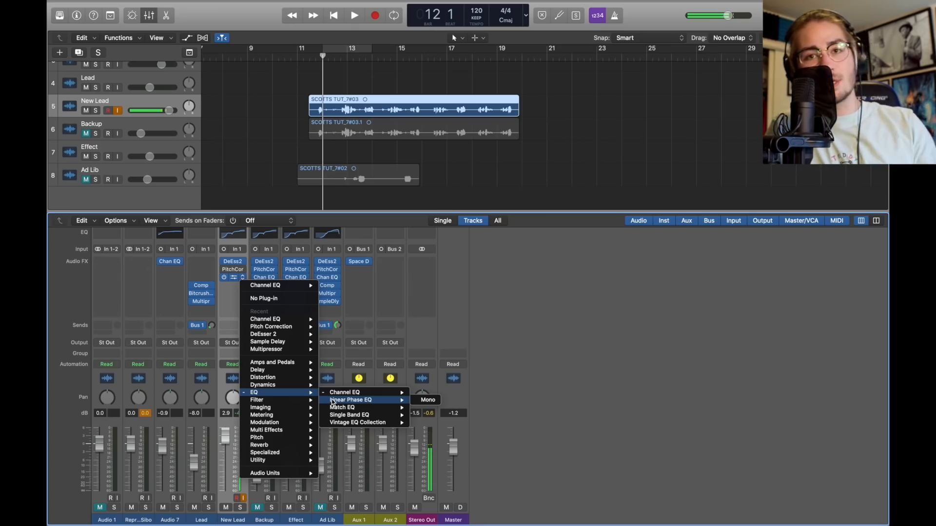
{"action": "left_click", "coordinate": [645, 368]}
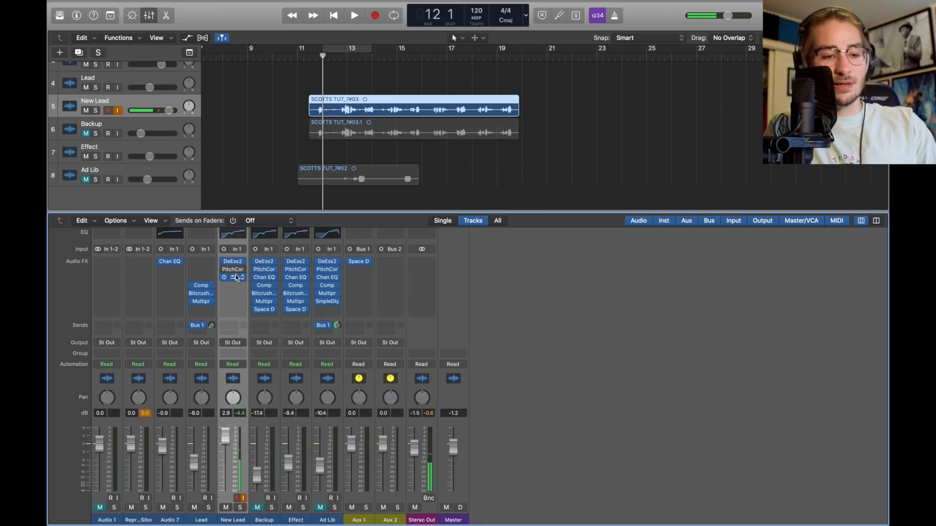
Step: Set the 485 Hz band of the New Lead Channel EQ to 500 Hz and close the plug-in
{"action": "left_click", "coordinate": [236, 278]}
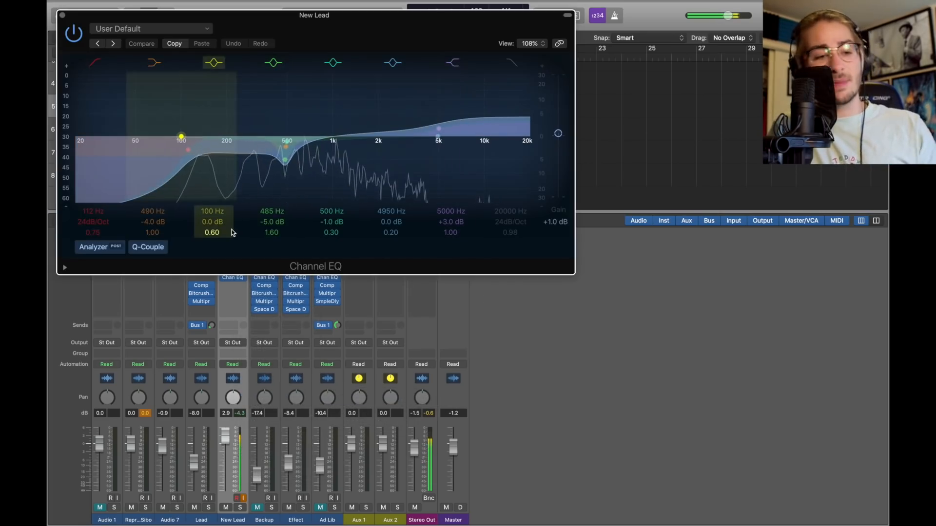
{"action": "left_click", "coordinate": [89, 214]}
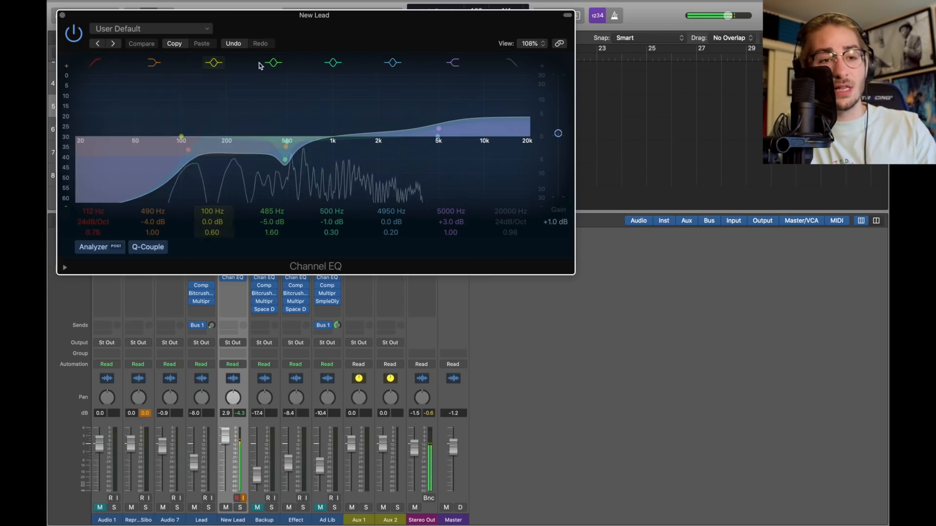
{"action": "left_click_drag", "start_coordinate": [276, 160], "coordinate": [278, 161]}
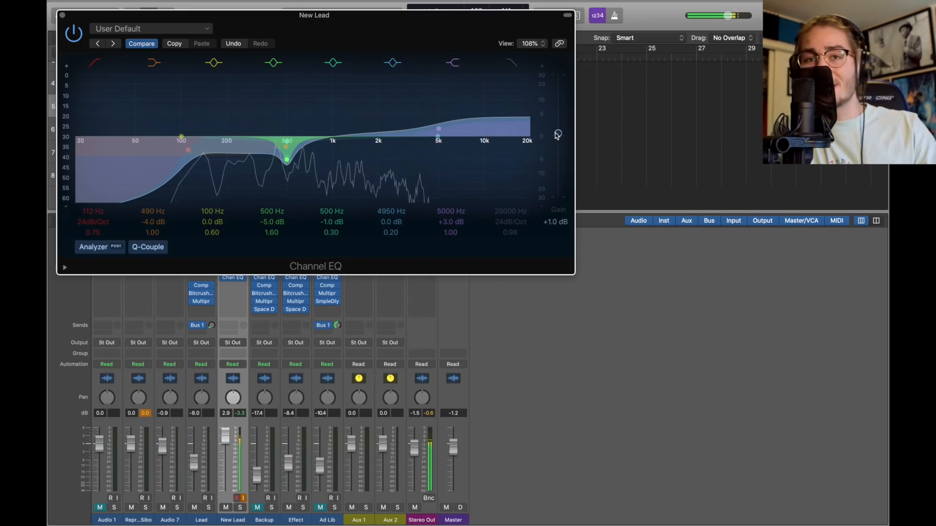
{"action": "left_click", "coordinate": [63, 15]}
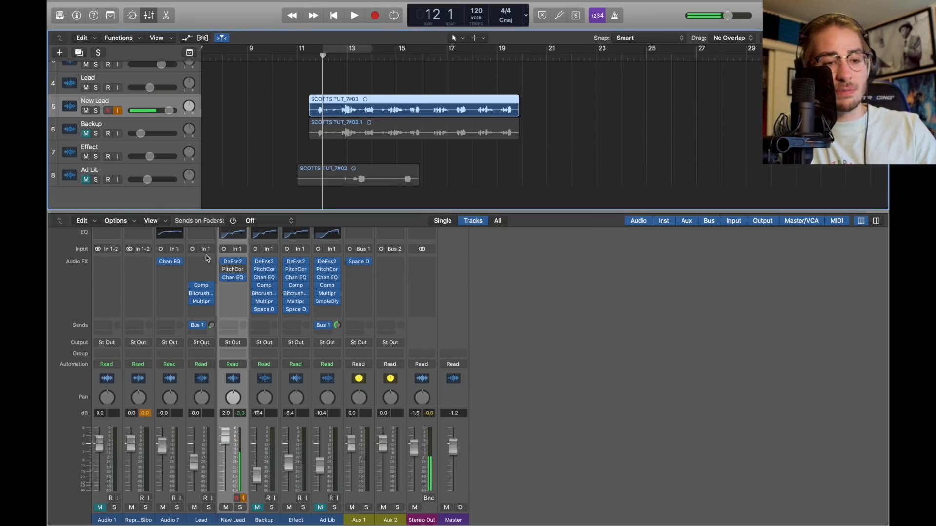
Step: Play the New Lead vocal from bar 12 and lower the track's volume to 2.2 dB
{"action": "key", "text": "space"}
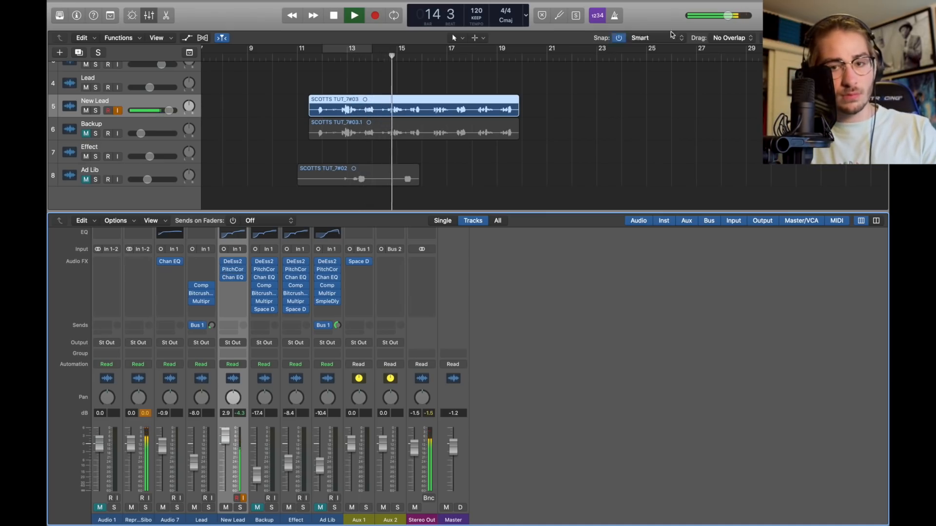
{"action": "left_click_drag", "start_coordinate": [169, 110], "coordinate": [158, 113]}
{"action": "key", "text": "space"}
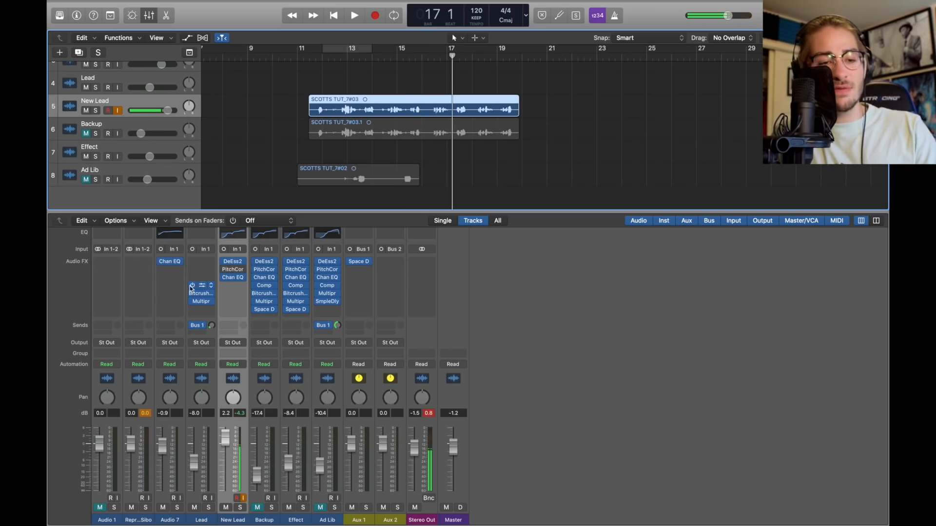
Step: Move Compressor from the Lead track to New Lead, directly below Channel EQ, and open it
{"action": "left_click_drag", "start_coordinate": [201, 288], "coordinate": [232, 286]}
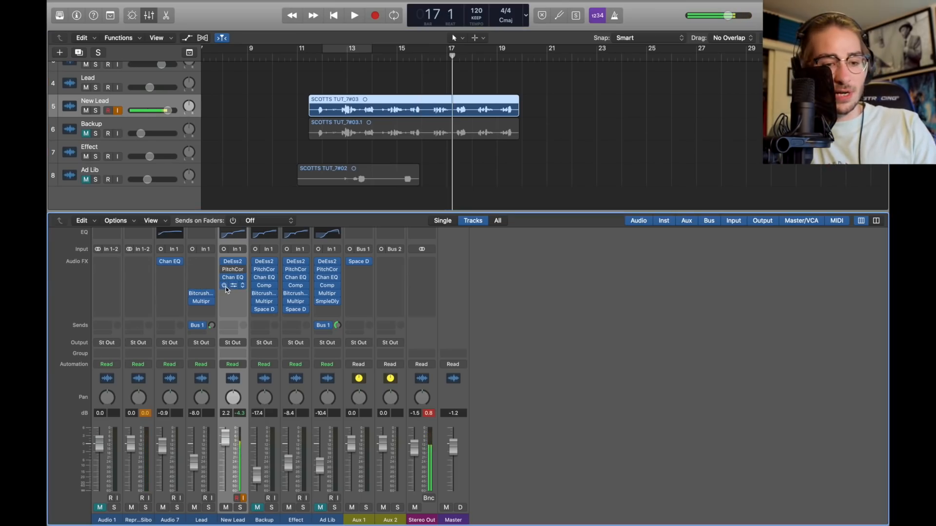
{"action": "left_click", "coordinate": [242, 286]}
{"action": "mouse_move", "coordinate": [264, 394]}
{"action": "mouse_move", "coordinate": [345, 404]}
{"action": "left_click", "coordinate": [409, 401]}
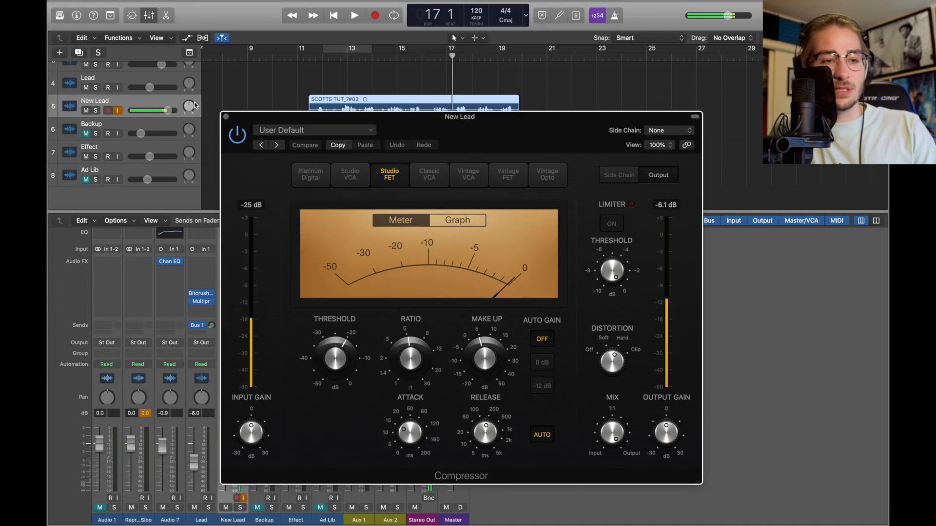
Step: Try an attack of about 137 ms on the New Lead Compressor, lower it back, and close the plug-in
{"action": "left_click_drag", "start_coordinate": [406, 125], "coordinate": [315, 57]}
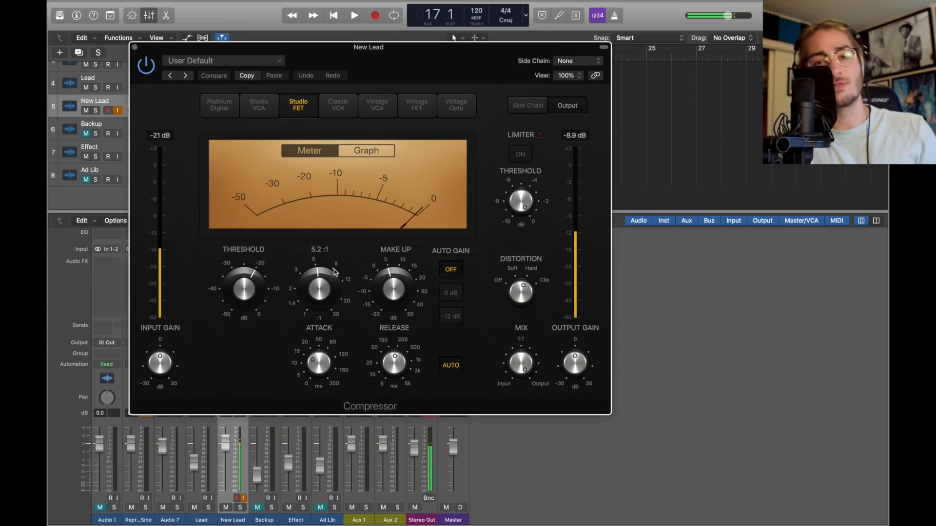
{"action": "left_click_drag", "start_coordinate": [460, 60], "coordinate": [569, 99]}
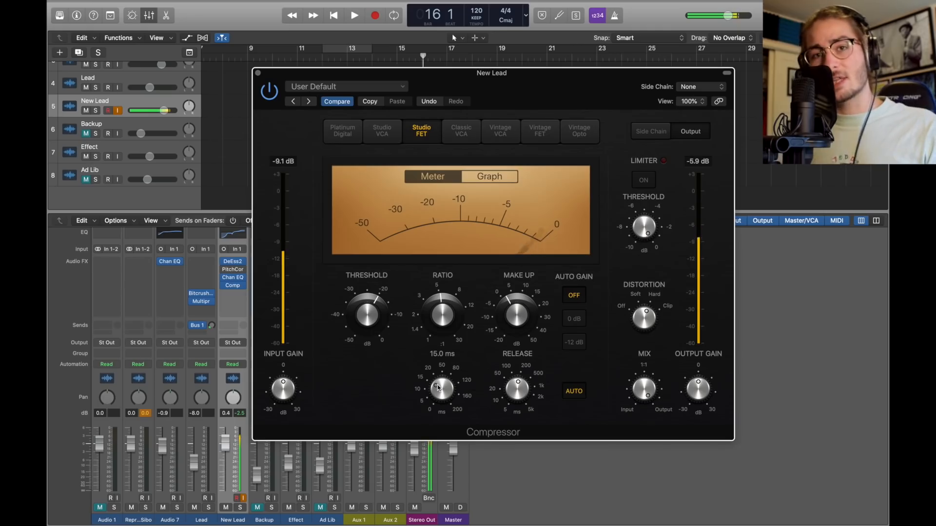
{"action": "left_click_drag", "start_coordinate": [437, 384], "coordinate": [452, 346]}
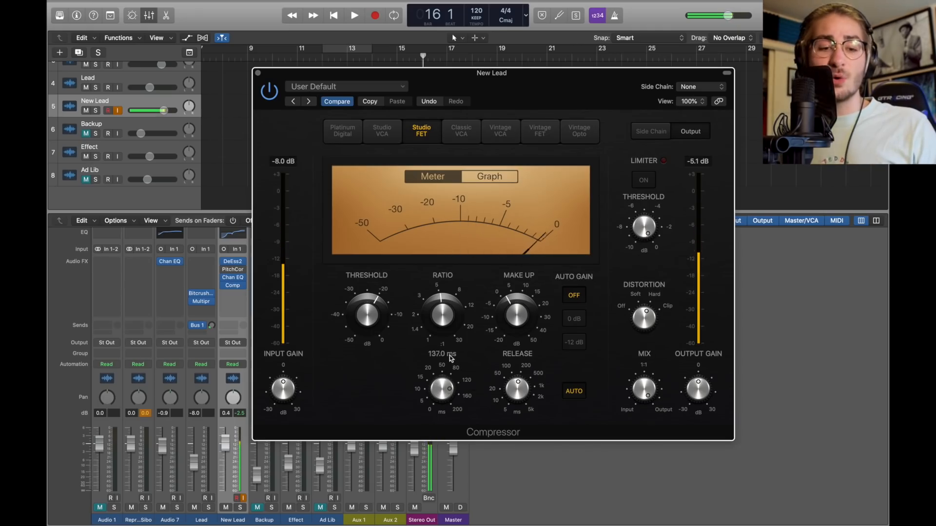
{"action": "left_click_drag", "start_coordinate": [450, 412], "coordinate": [448, 401]}
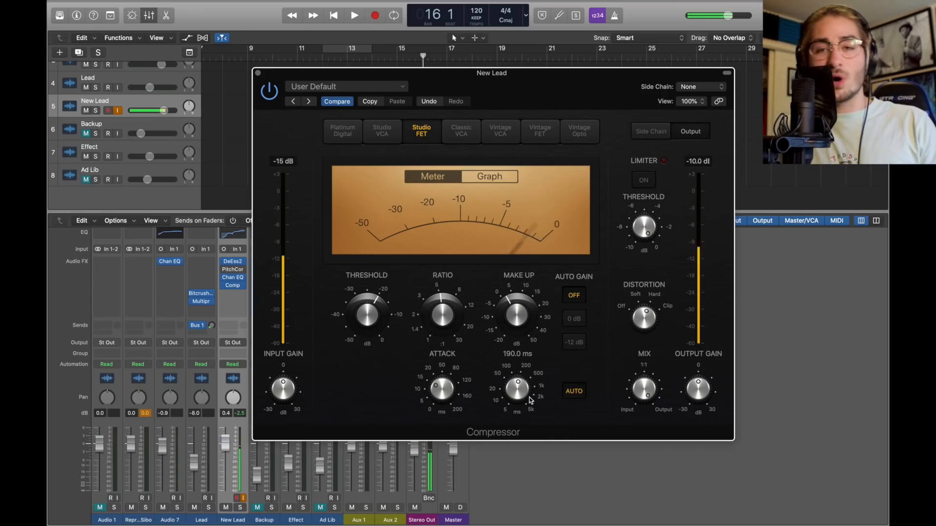
{"action": "key", "text": "super+w"}
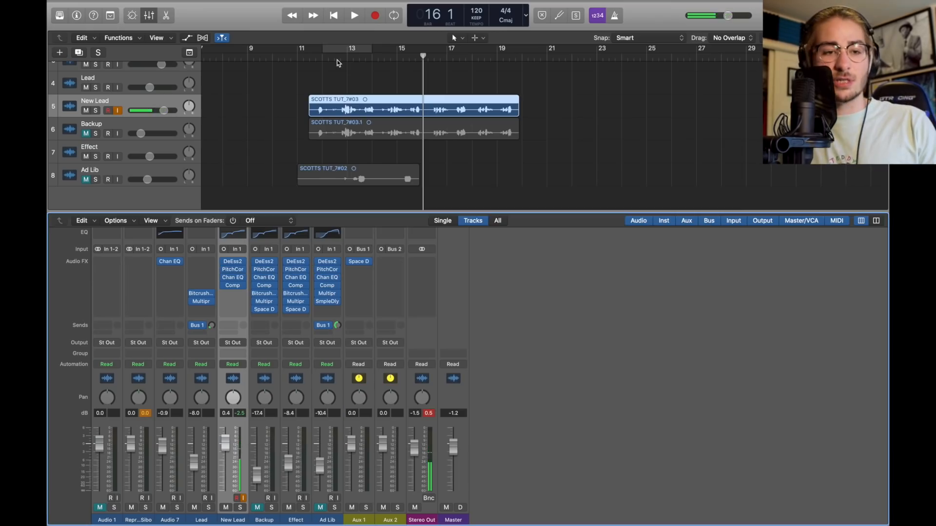
Step: Play the New Lead vocal from about bar 12 beat 3 and raise the track's volume to 3.9 dB
{"action": "left_click", "coordinate": [336, 58]}
{"action": "key", "text": "space"}
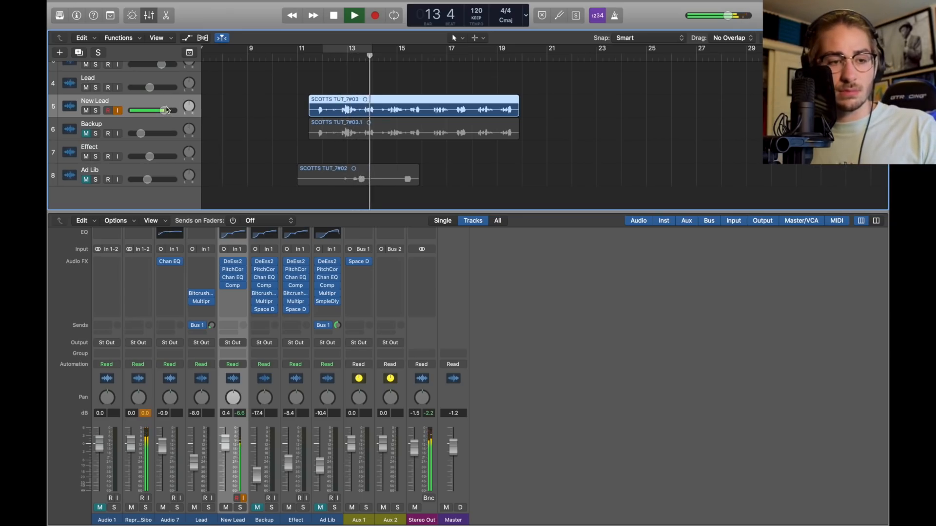
{"action": "left_click_drag", "start_coordinate": [164, 110], "coordinate": [171, 111]}
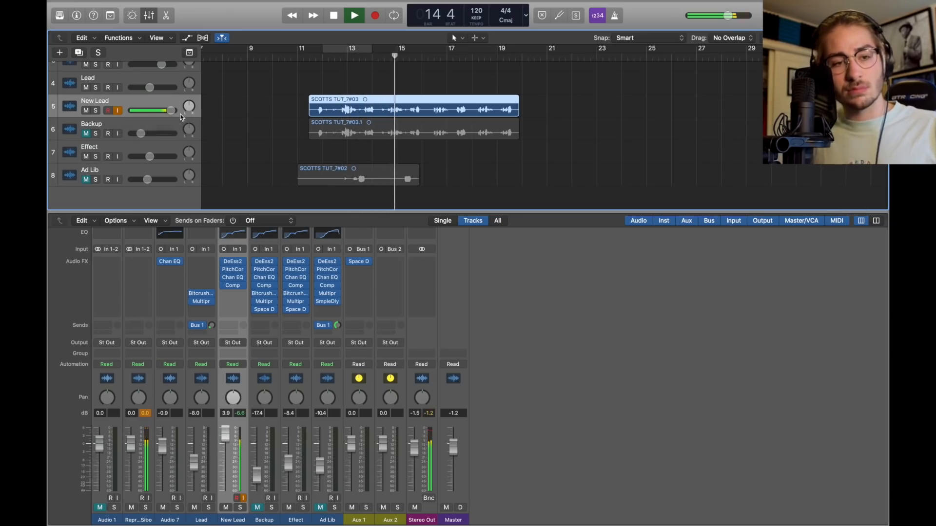
{"action": "key", "text": "space"}
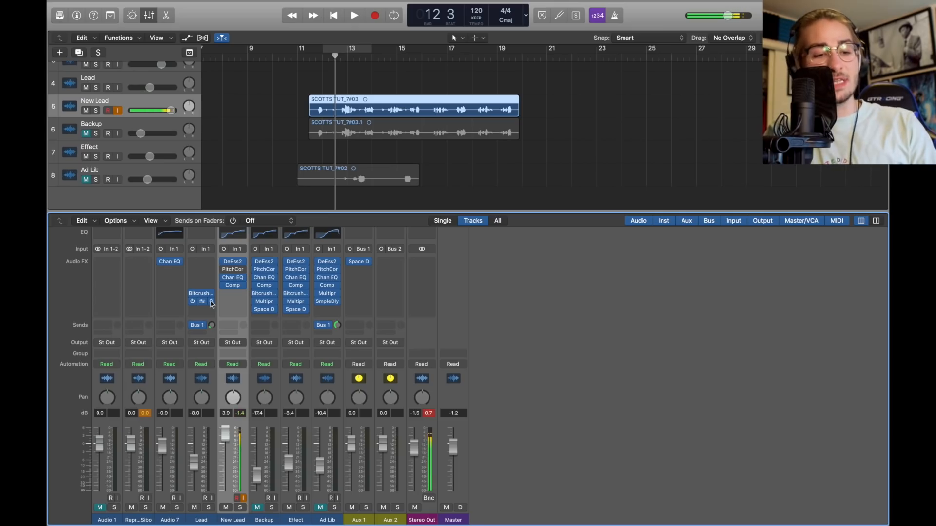
Step: Move Bitcrusher from the Lead track to New Lead below Compressor, and lower the New Lead volume to -8.4 dB
{"action": "left_click_drag", "start_coordinate": [202, 295], "coordinate": [231, 294]}
{"action": "left_click_drag", "start_coordinate": [155, 114], "coordinate": [150, 111]}
{"action": "left_click", "coordinate": [242, 294]}
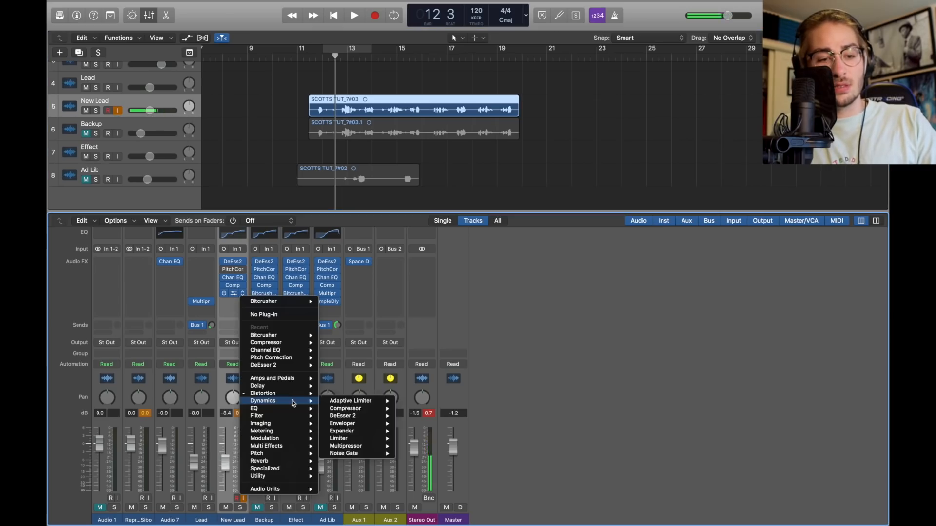
{"action": "mouse_move", "coordinate": [292, 395]}
{"action": "mouse_move", "coordinate": [348, 394]}
{"action": "left_click", "coordinate": [416, 394]}
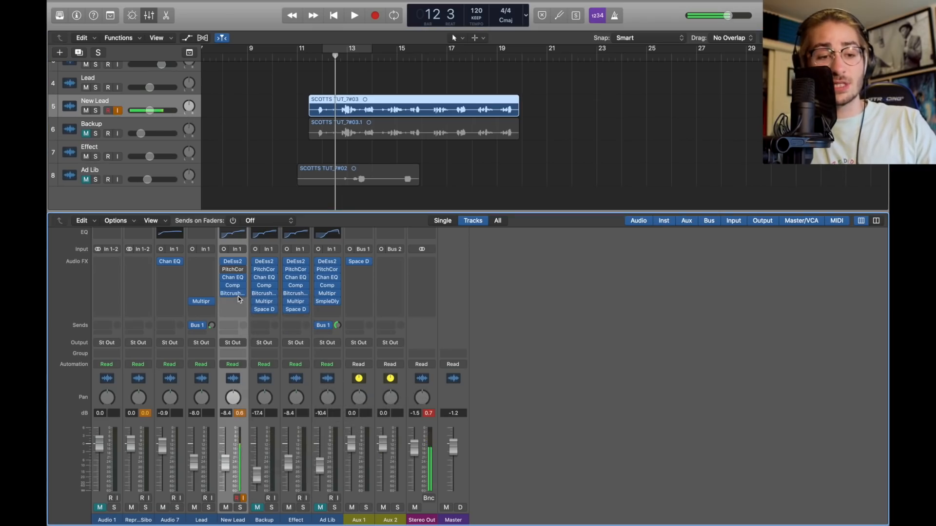
Step: Set the New Lead Bitcrusher to 24 bit resolution and a 65.60 % mix, and audition the vocal from about bar 12
{"action": "left_click", "coordinate": [233, 294]}
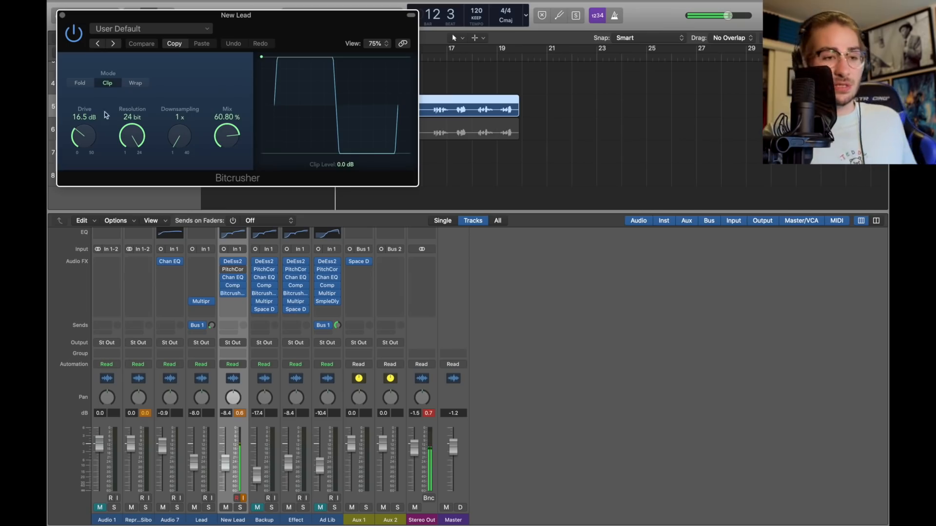
{"action": "left_click_drag", "start_coordinate": [118, 75], "coordinate": [550, 208]}
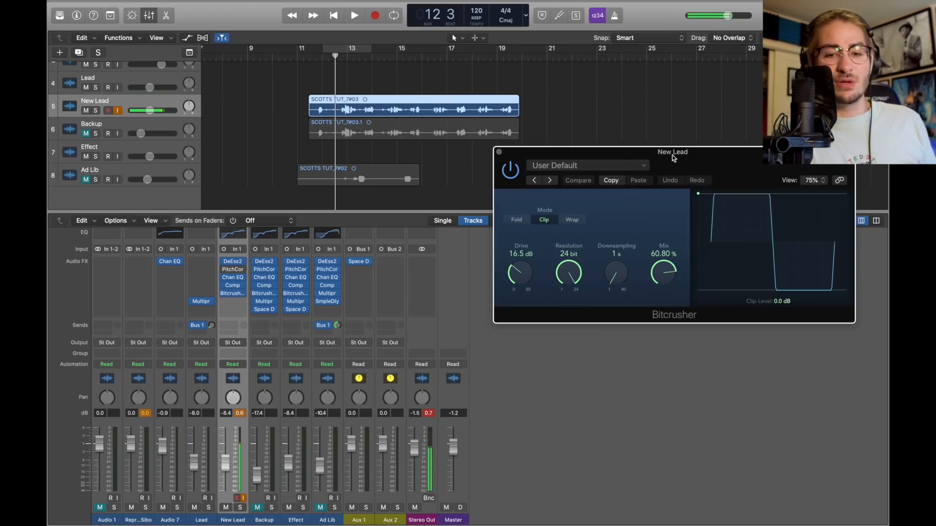
{"action": "left_click_drag", "start_coordinate": [672, 159], "coordinate": [494, 176]}
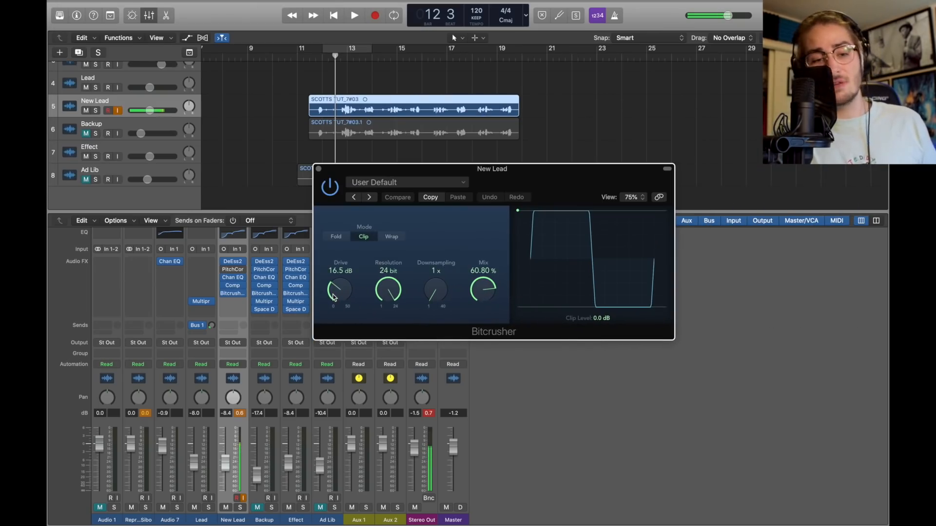
{"action": "left_click_drag", "start_coordinate": [388, 291], "coordinate": [292, 31]}
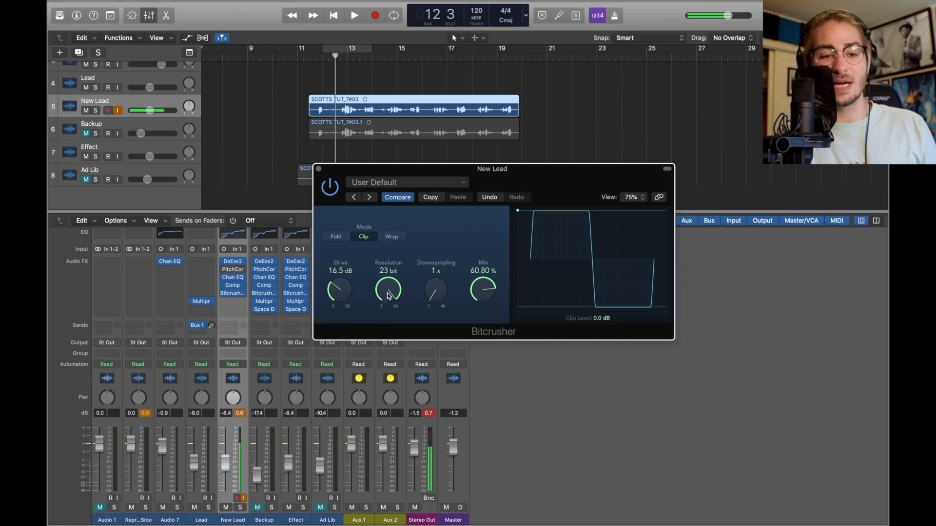
{"action": "left_click_drag", "start_coordinate": [408, 413], "coordinate": [458, 256]}
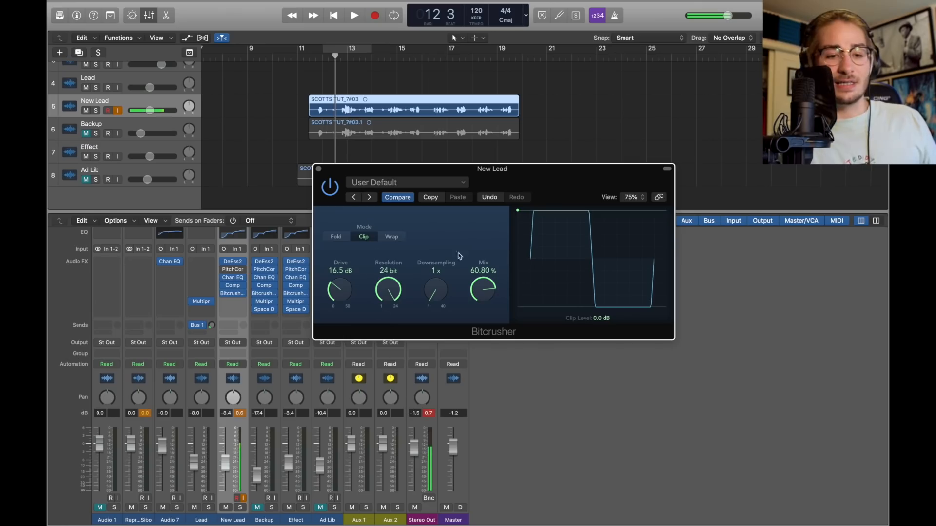
{"action": "mouse_move", "coordinate": [435, 294]}
{"action": "left_mouse_down"}
{"action": "mouse_move", "coordinate": [418, 214]}
{"action": "mouse_move", "coordinate": [431, 295]}
{"action": "left_mouse_up"}
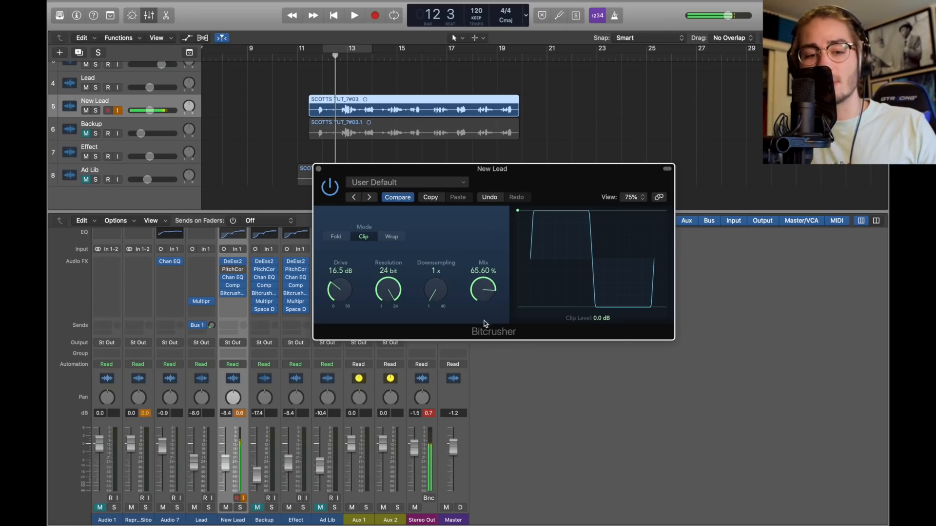
{"action": "left_click", "coordinate": [318, 169]}
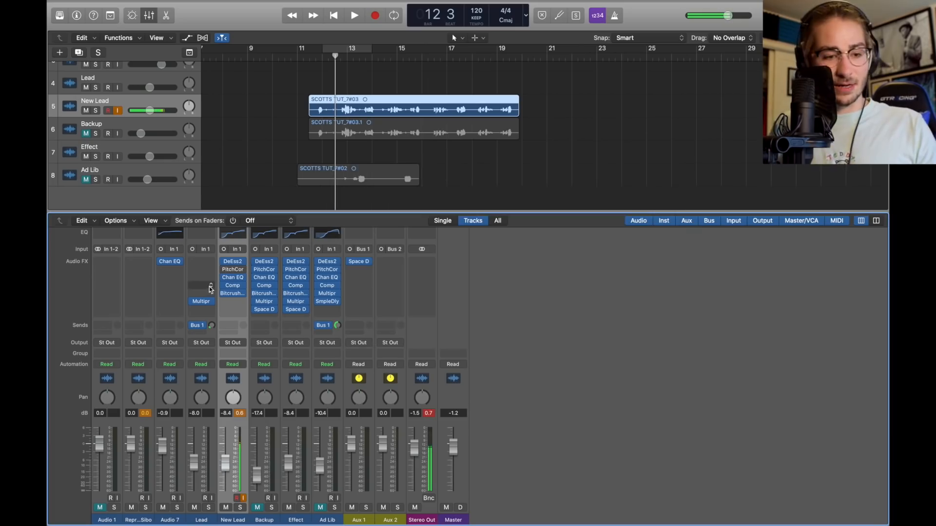
{"action": "left_click", "coordinate": [322, 57]}
{"action": "key", "text": "space"}
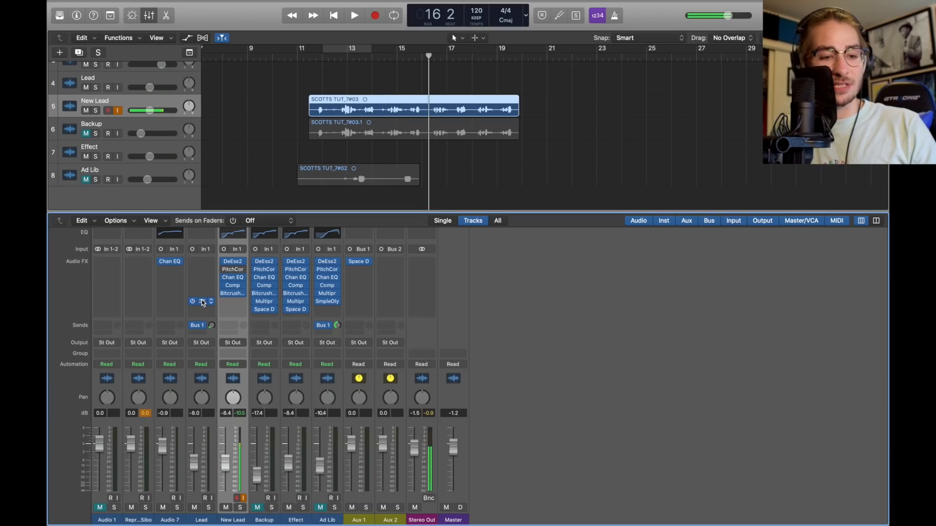
Step: Place Multipressor below Bitcrusher on New Lead and lower its output level to -6.4 dB
{"action": "left_click", "coordinate": [242, 305]}
{"action": "mouse_move", "coordinate": [264, 409]}
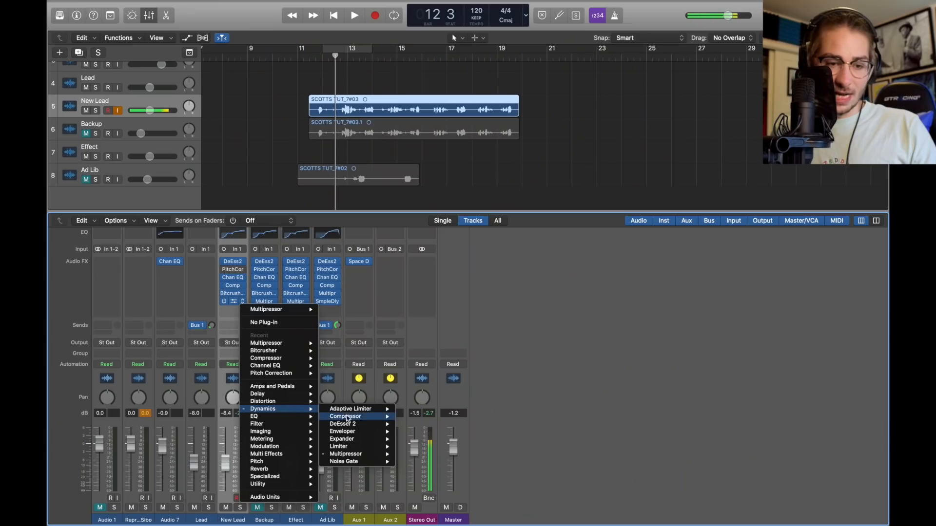
{"action": "left_click", "coordinate": [413, 454]}
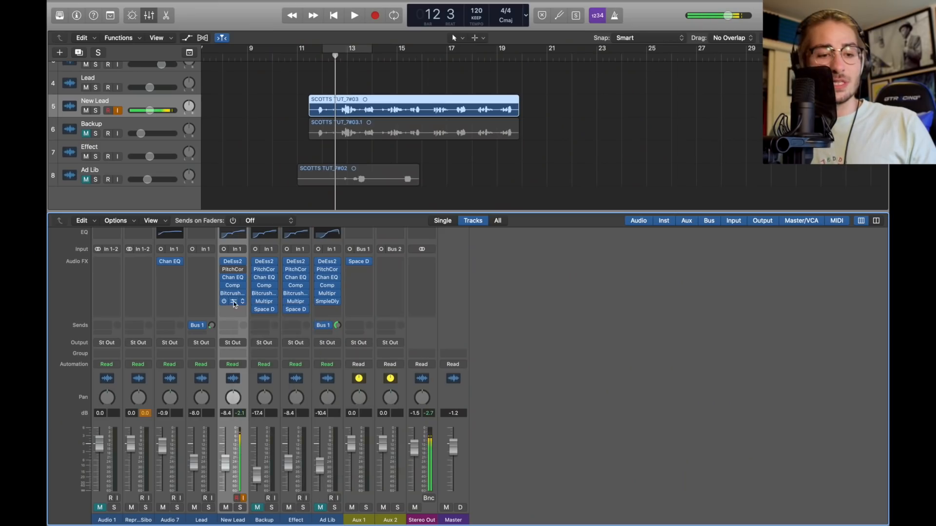
{"action": "left_click_drag", "start_coordinate": [483, 288], "coordinate": [480, 297]}
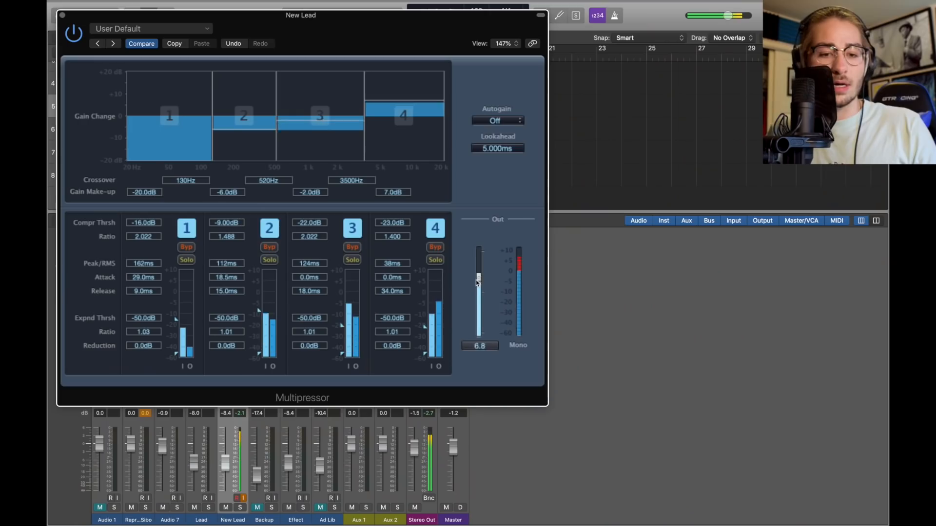
{"action": "left_click_drag", "start_coordinate": [476, 280], "coordinate": [478, 304]}
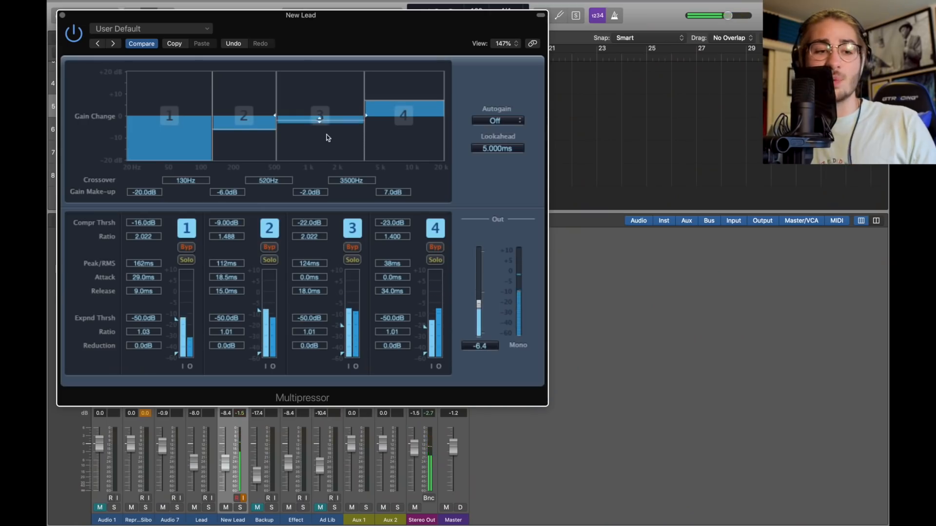
Step: Examine the three crossover frequencies of the New Lead Multipressor and close the plug-in
{"action": "double_click", "coordinate": [184, 181]}
{"action": "double_click", "coordinate": [270, 181]}
{"action": "double_click", "coordinate": [331, 181]}
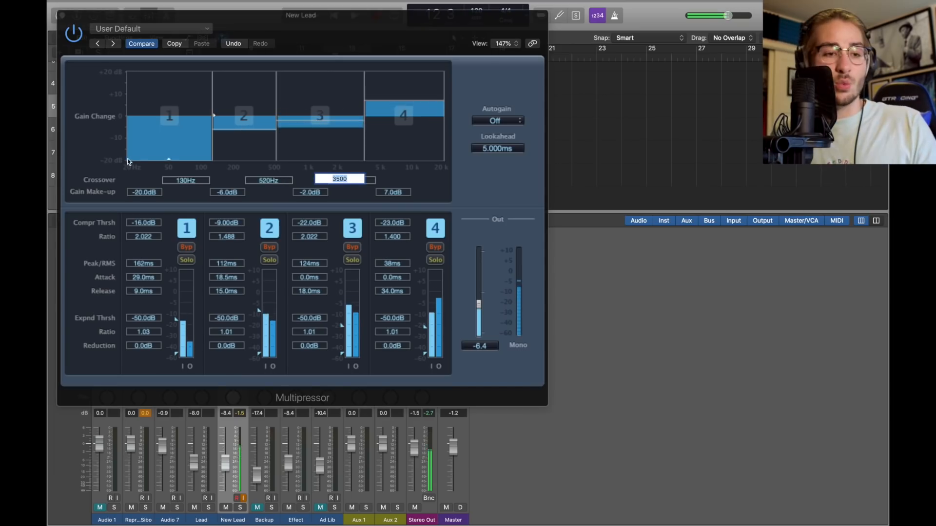
{"action": "left_click", "coordinate": [77, 156]}
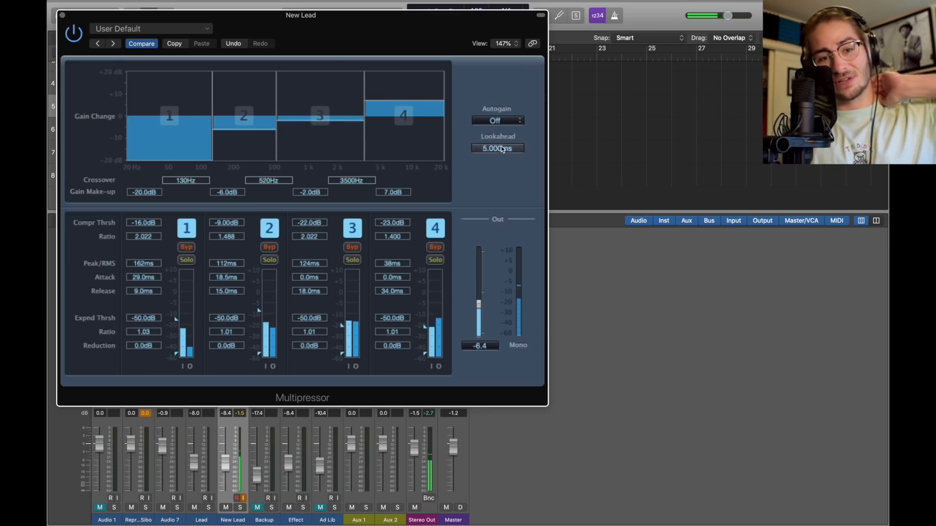
{"action": "left_click", "coordinate": [62, 16]}
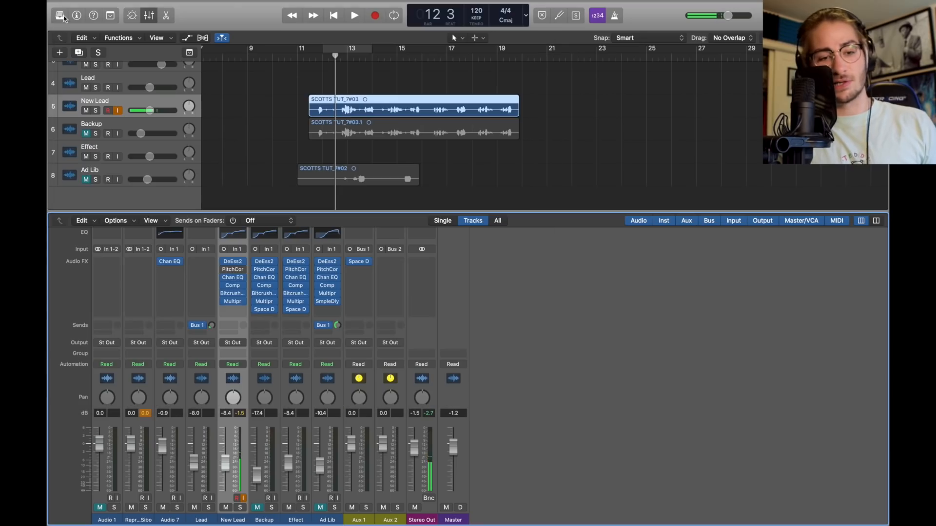
Step: Enable Pitch Correction on New Lead and audition the vocal from about bar 12 with the track volume at -3.5 dB
{"action": "left_click", "coordinate": [225, 267]}
{"action": "left_click", "coordinate": [224, 271]}
{"action": "left_click", "coordinate": [224, 270]}
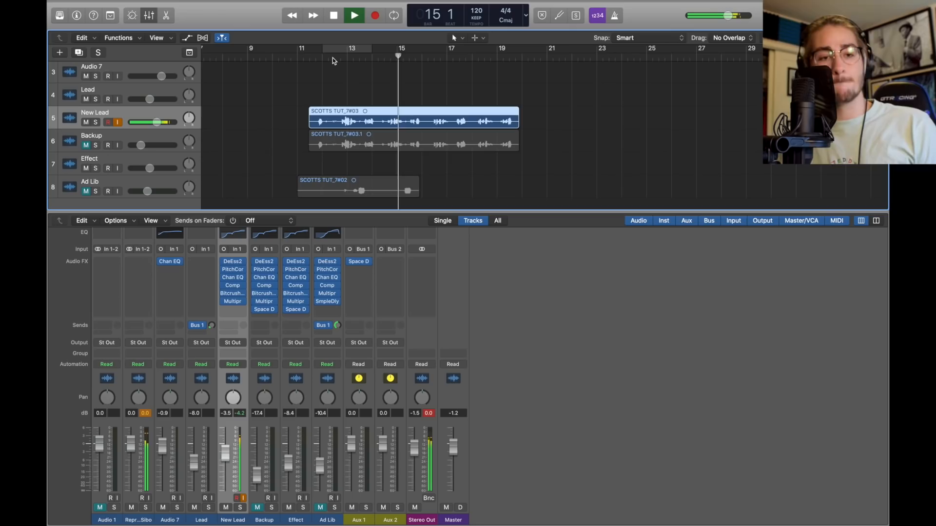
{"action": "key", "text": "space"}
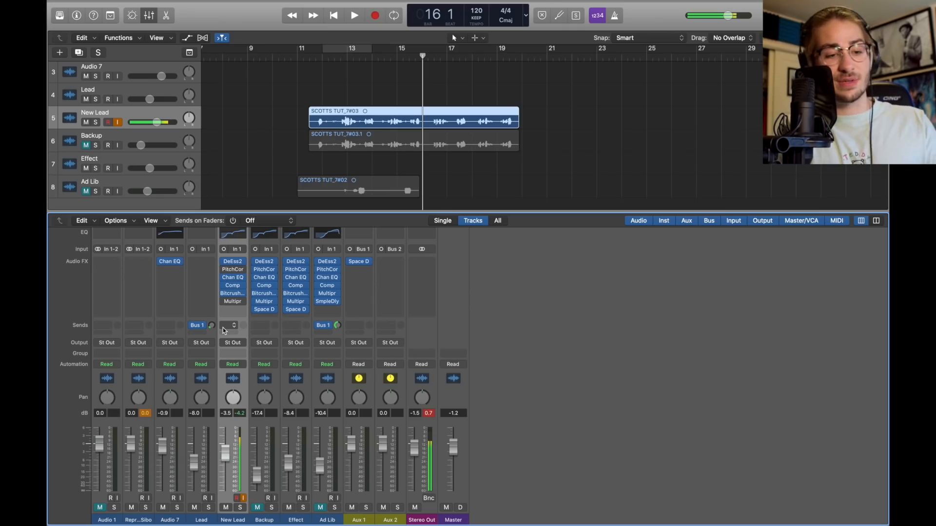
Step: Add a send from New Lead to Bus 1, which feeds Aux 1
{"action": "left_click", "coordinate": [226, 326]}
{"action": "mouse_move", "coordinate": [234, 341]}
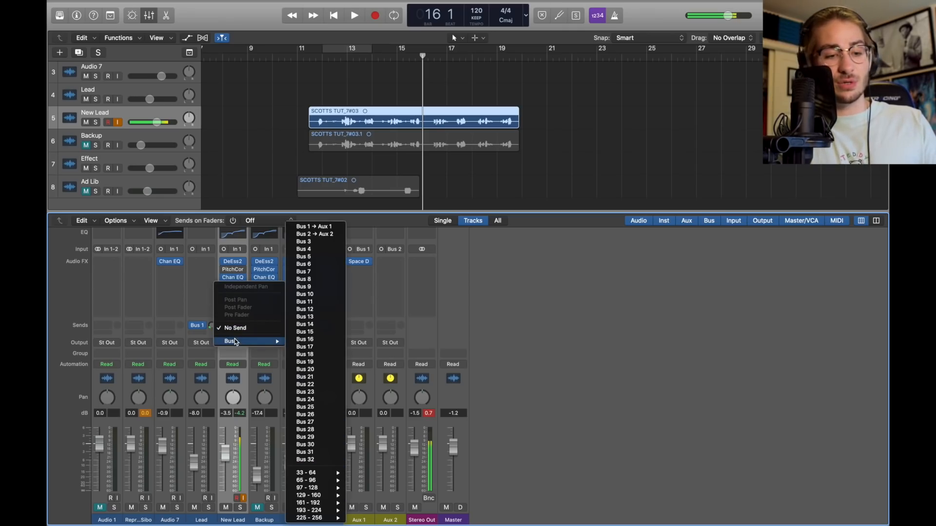
{"action": "left_click", "coordinate": [334, 228]}
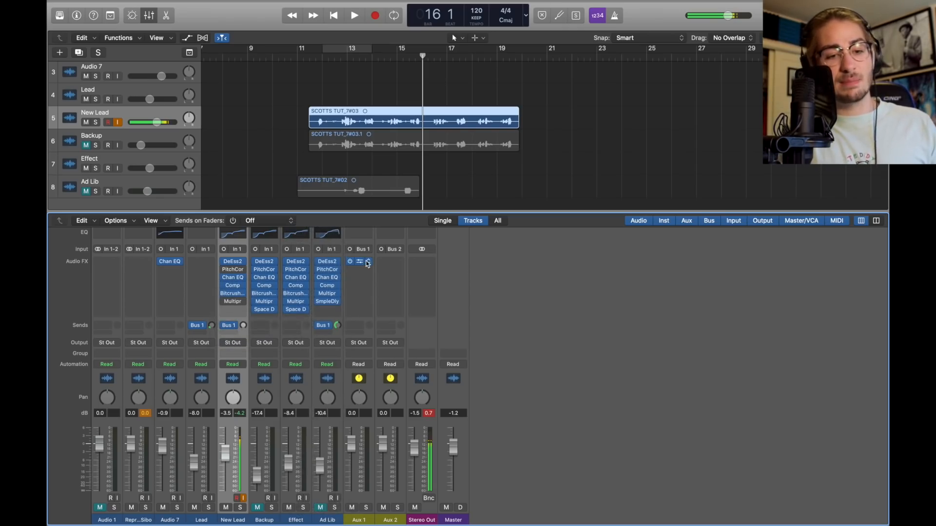
Step: Load the Mono->Stereo version of Space Designer on Aux 1 and open its settings
{"action": "left_click", "coordinate": [368, 263]}
{"action": "mouse_move", "coordinate": [388, 429]}
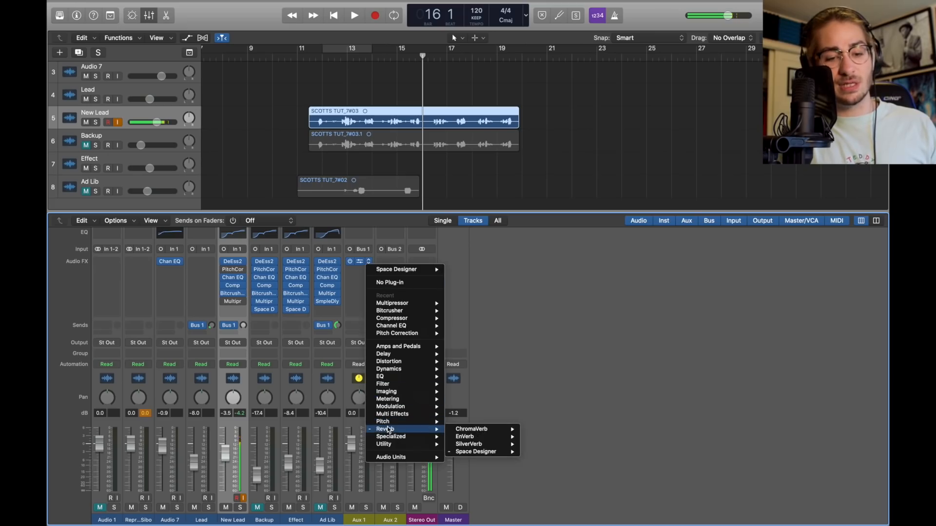
{"action": "mouse_move", "coordinate": [475, 454]}
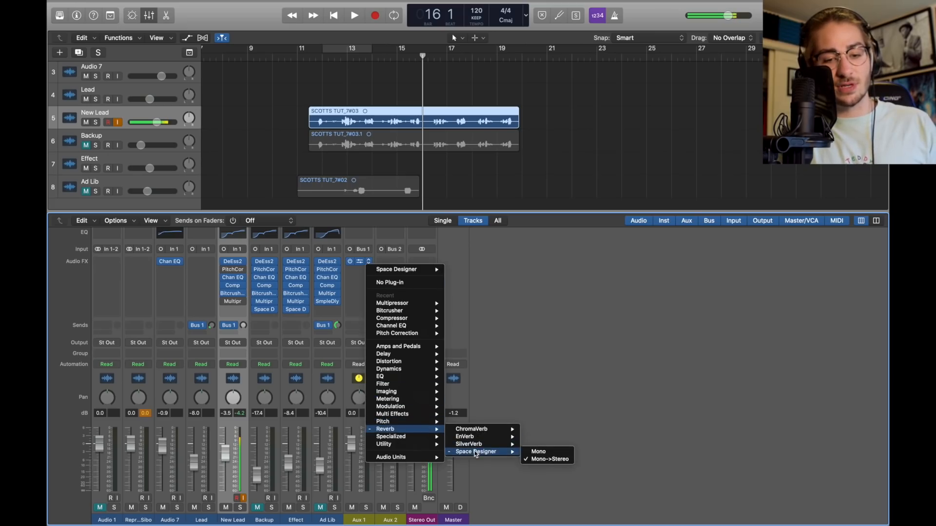
{"action": "left_click", "coordinate": [545, 459]}
{"action": "left_click", "coordinate": [361, 265]}
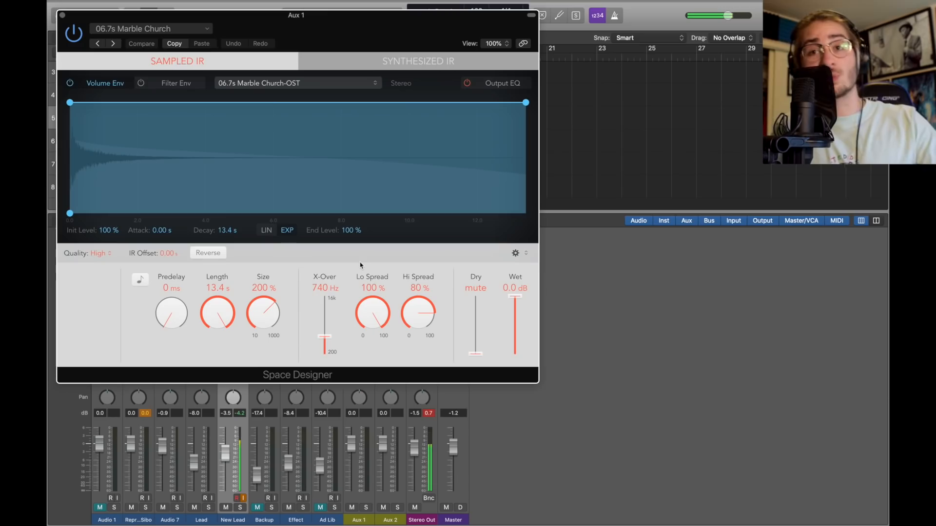
Step: Locate the 06.7s Marble Church setting among Space Designer's Large Spaces hall presets
{"action": "left_click", "coordinate": [151, 29]}
{"action": "mouse_move", "coordinate": [195, 206]}
{"action": "mouse_move", "coordinate": [287, 219]}
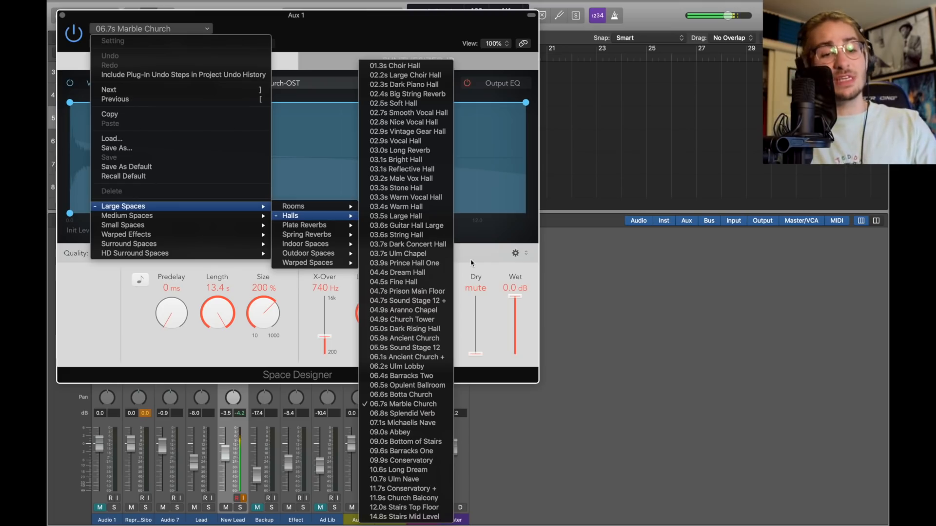
{"action": "left_click", "coordinate": [511, 285]}
Step: Check the Sound Library download options for Logic Pro X
{"action": "left_click", "coordinate": [90, 5]}
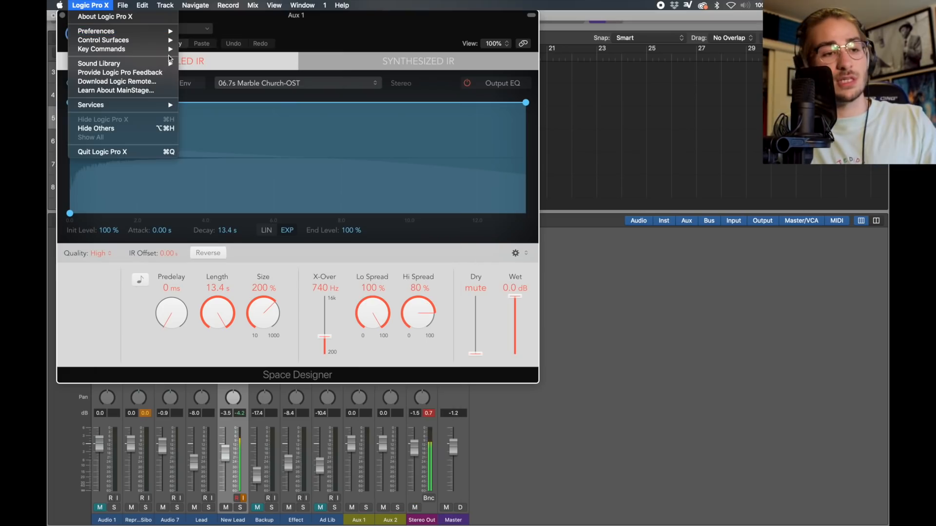
{"action": "mouse_move", "coordinate": [127, 63]}
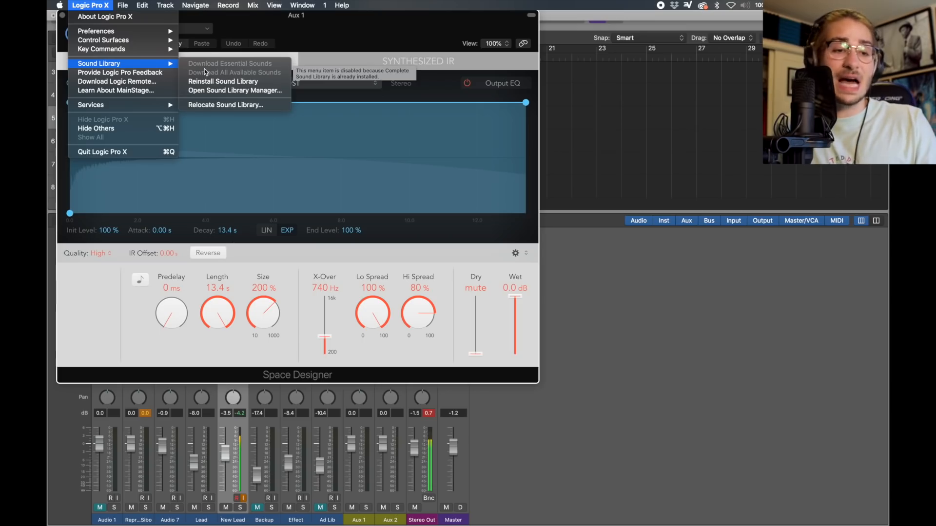
{"action": "left_click", "coordinate": [292, 32]}
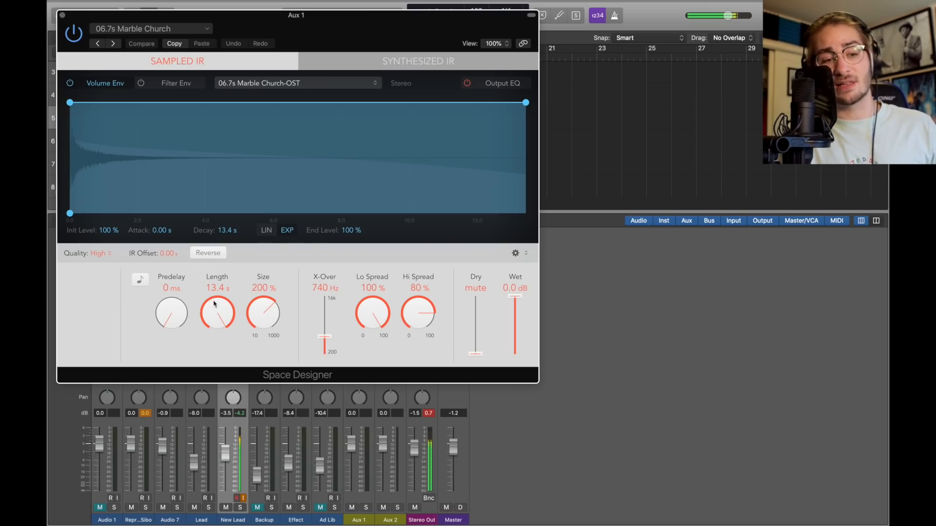
Step: Set the high shelf in the Aux 1 reverb's Output EQ to 5000 Hz and -24.0 dB, and close Space Designer
{"action": "left_click", "coordinate": [499, 84]}
{"action": "left_click", "coordinate": [427, 201]}
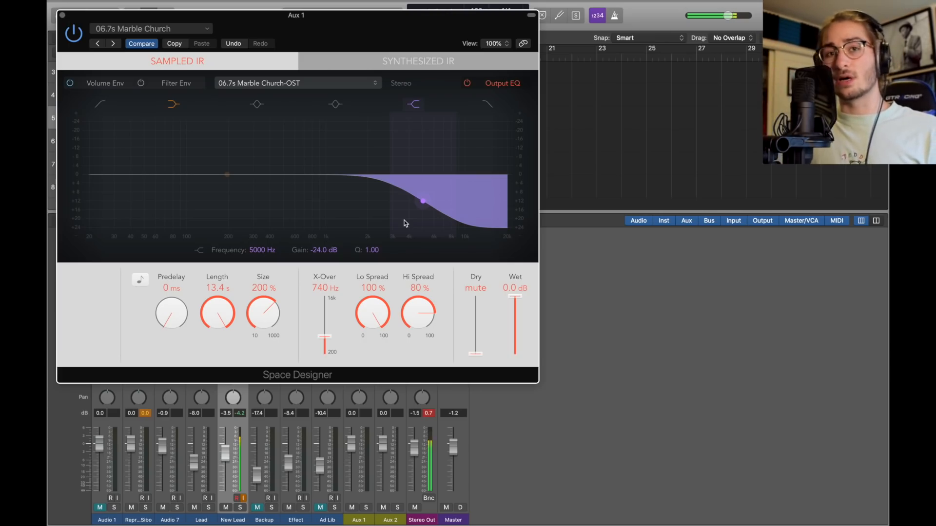
{"action": "left_click", "coordinate": [63, 15]}
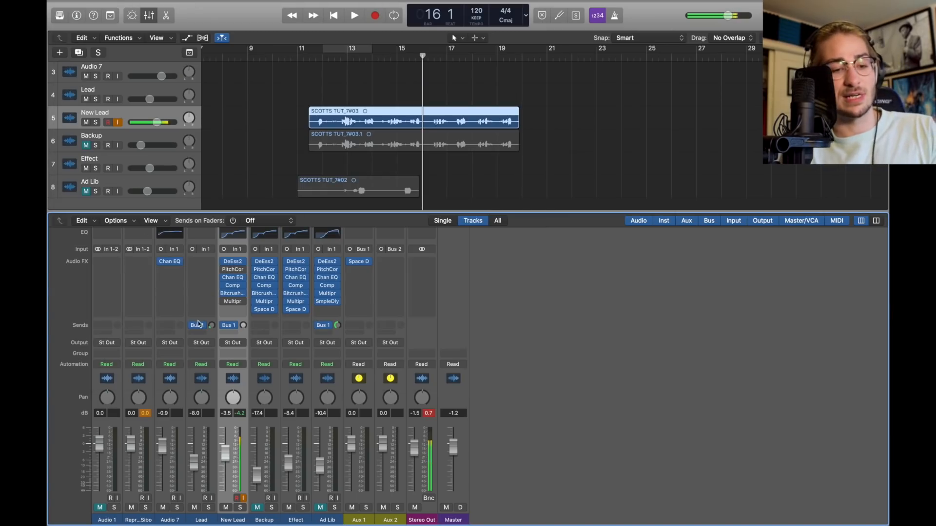
Step: Raise New Lead's Bus 1 send slightly and audition the vocal from about bar 12 with Multipressor enabled
{"action": "left_click", "coordinate": [210, 326]}
{"action": "mouse_move", "coordinate": [242, 326]}
{"action": "left_mouse_down"}
{"action": "mouse_move", "coordinate": [240, 304]}
{"action": "mouse_move", "coordinate": [242, 319]}
{"action": "left_mouse_up"}
{"action": "left_click", "coordinate": [224, 302]}
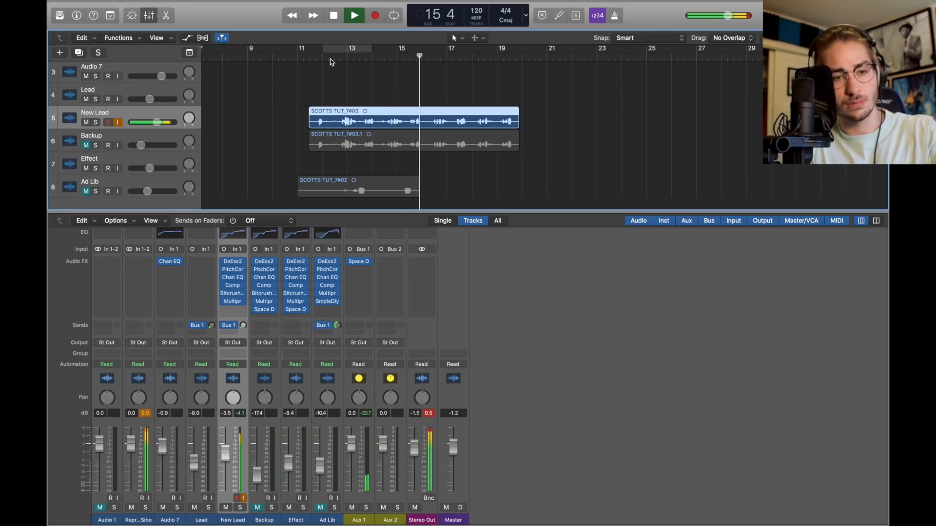
{"action": "key", "text": "space"}
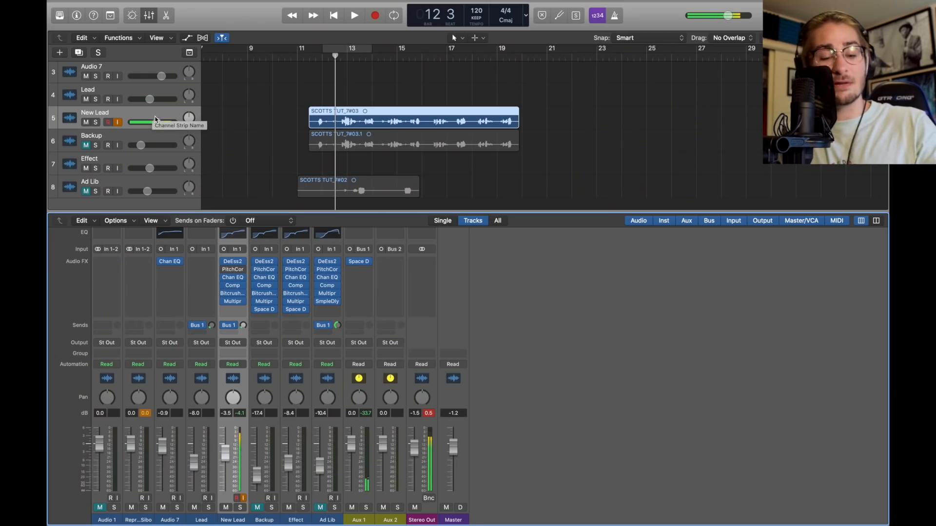
Step: Duplicate the New Lead track with its effects chain and move the copy below the Backup track
{"action": "key", "text": "super+d"}
{"action": "key", "text": "super+z"}
{"action": "key", "text": "super+d"}
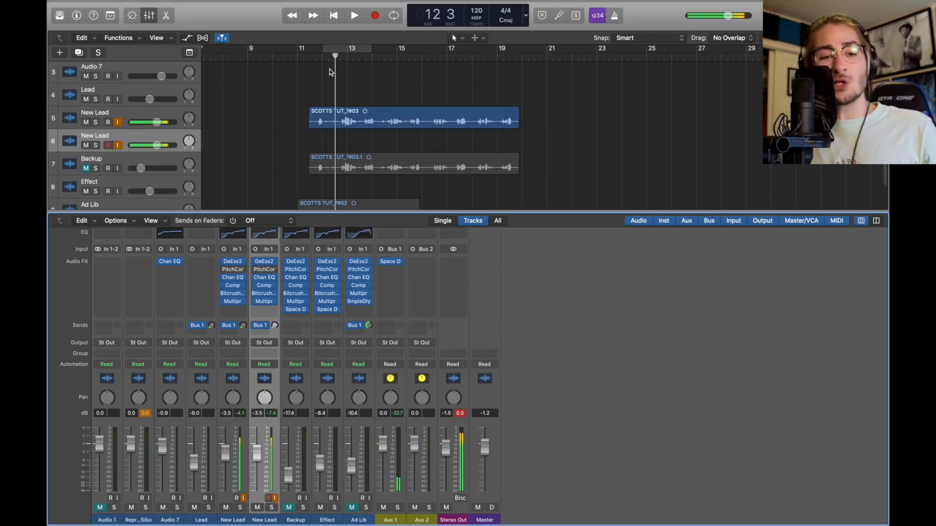
{"action": "left_click_drag", "start_coordinate": [138, 139], "coordinate": [138, 172]}
{"action": "scroll", "coordinate": [267, 128], "scroll_direction": "down", "scroll_amount": 2}
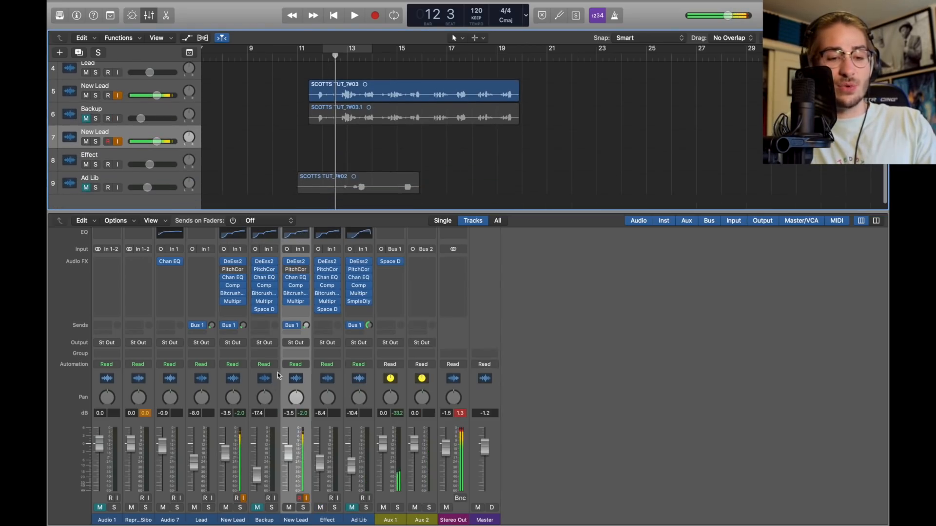
Step: Lower the duplicate New Lead track's volume to -9.2 dB and bypass its Bus 1 send
{"action": "left_click", "coordinate": [166, 115]}
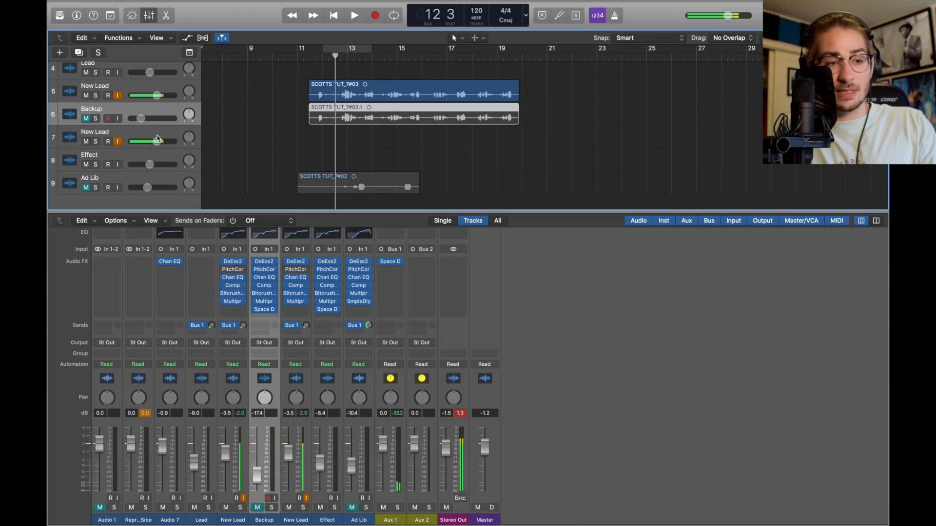
{"action": "left_click", "coordinate": [157, 135]}
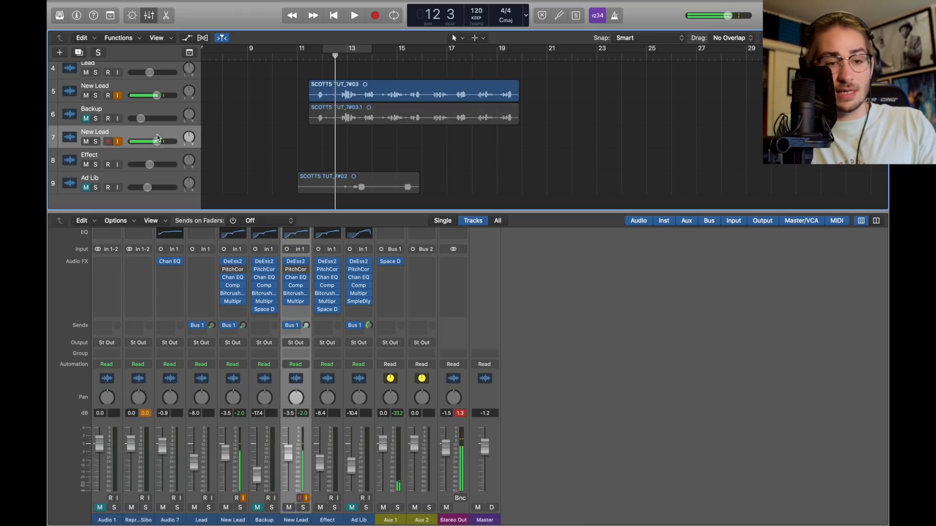
{"action": "left_click", "coordinate": [286, 326]}
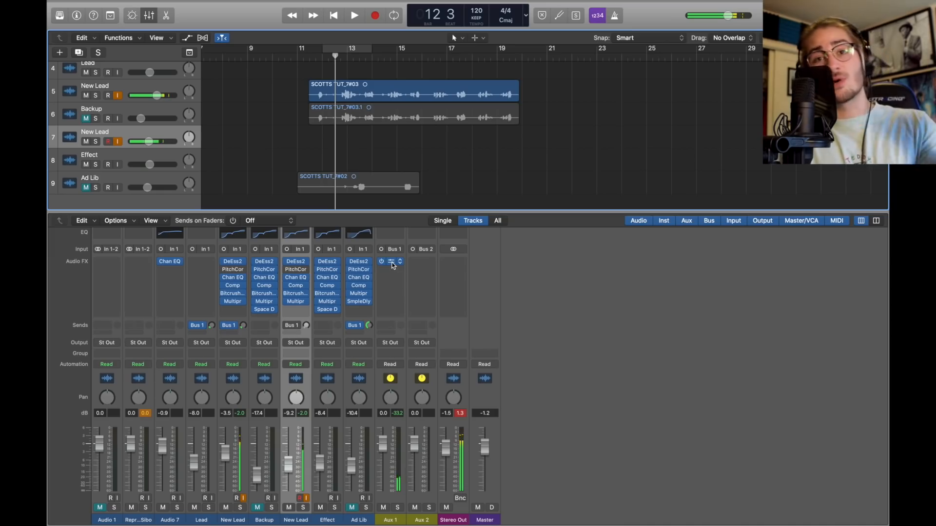
Step: Copy Space Designer below Multipressor on the duplicate New Lead track, with the wet level at -9.0 dB and dry muted
{"action": "left_click_drag", "start_coordinate": [393, 265], "coordinate": [295, 310]}
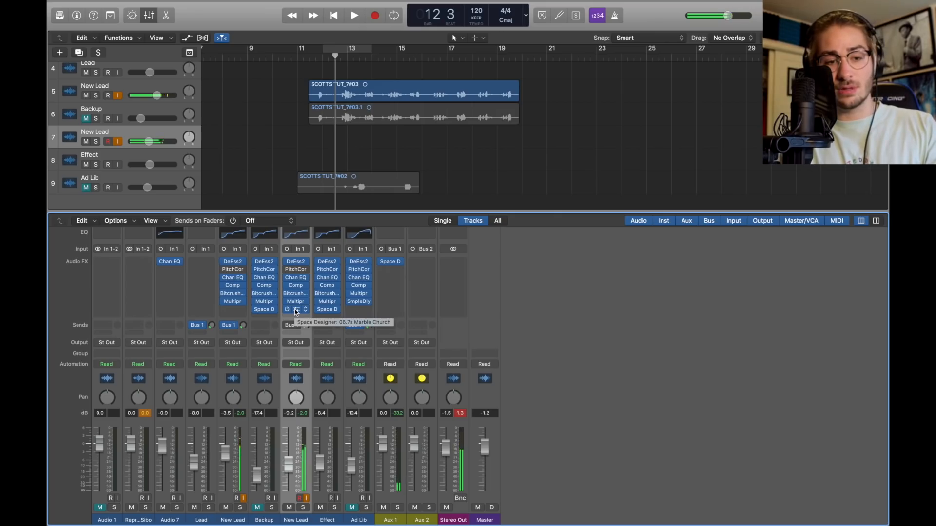
{"action": "left_click", "coordinate": [267, 310]}
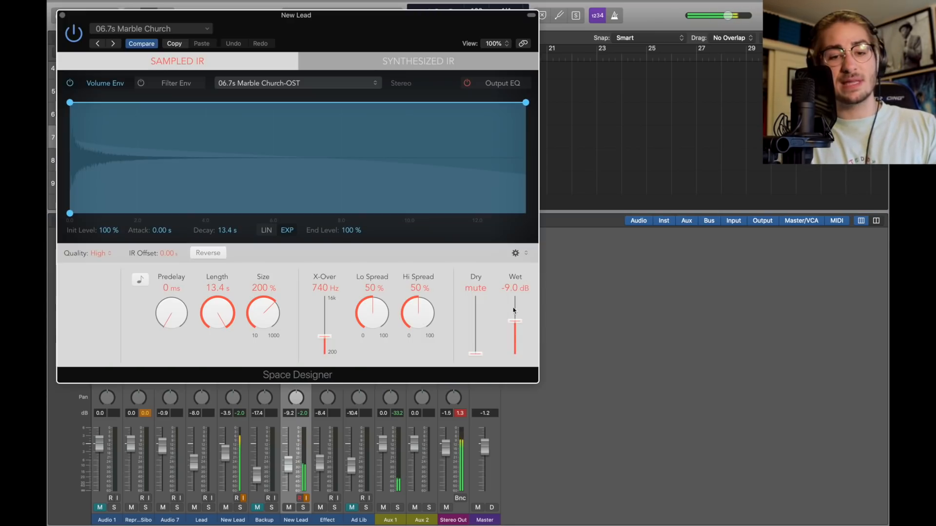
{"action": "mouse_move", "coordinate": [516, 322]}
{"action": "left_mouse_down"}
{"action": "mouse_move", "coordinate": [517, 286]}
{"action": "mouse_move", "coordinate": [515, 322]}
{"action": "left_mouse_up"}
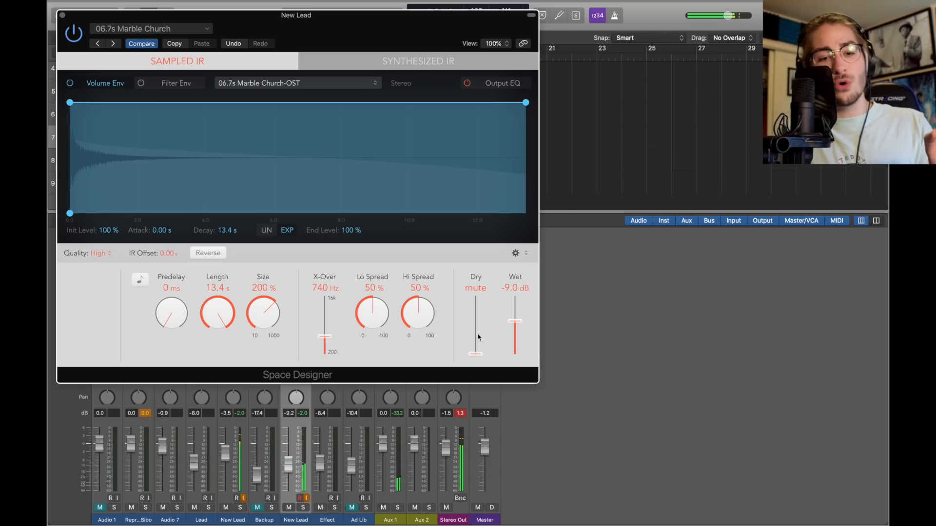
Step: Move the Space Designer window clear of the track list and turn input monitoring back on for the first New Lead track
{"action": "left_click_drag", "start_coordinate": [429, 24], "coordinate": [643, 91]}
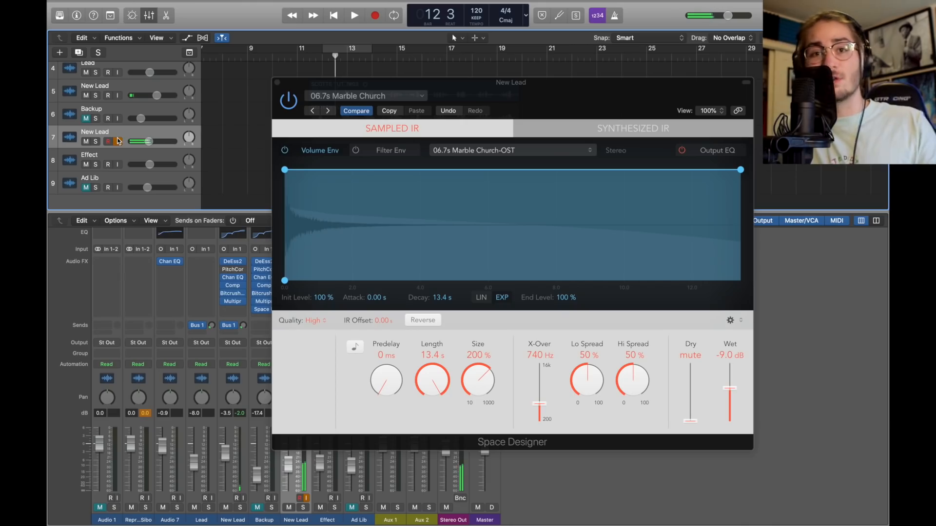
{"action": "left_click", "coordinate": [117, 98]}
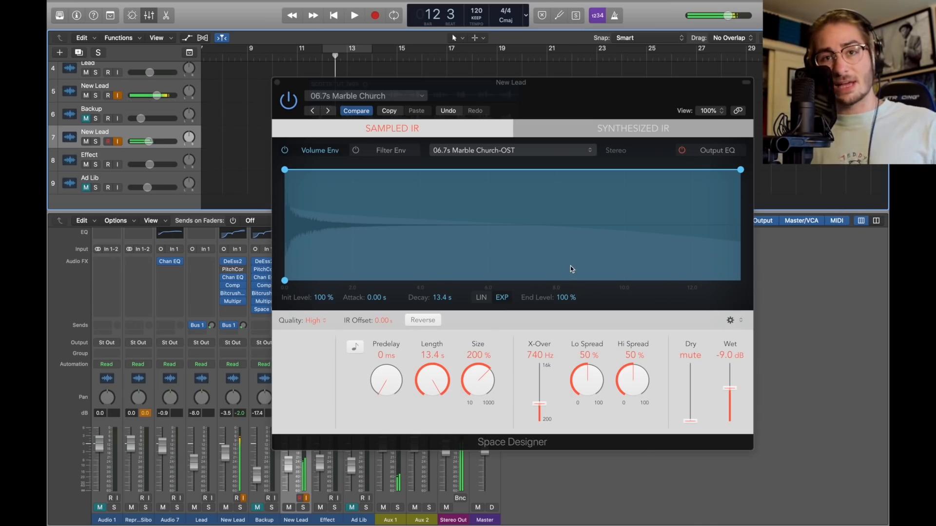
Step: Examine the low and high shelf bands in the Output EQ of the duplicate New Lead track's Space Designer
{"action": "left_click_drag", "start_coordinate": [595, 84], "coordinate": [429, 69]}
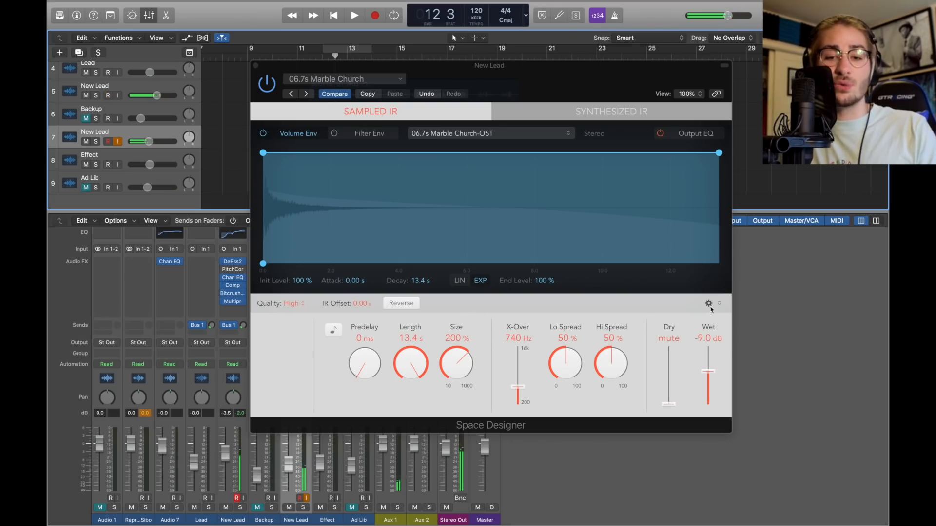
{"action": "left_click", "coordinate": [697, 136]}
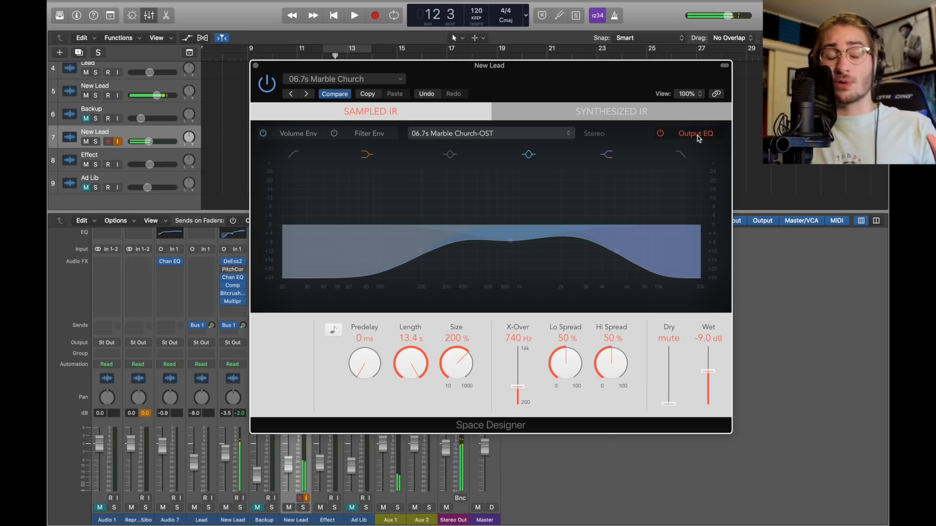
{"action": "mouse_move", "coordinate": [616, 254]}
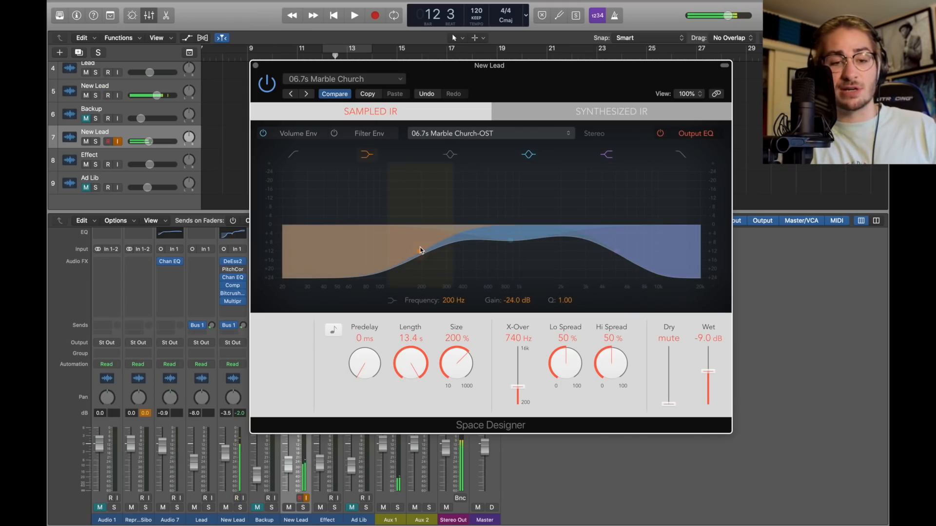
Step: Close the Space Designer settings and turn on Pitch Correction for the duplicate New Lead track
{"action": "left_click_drag", "start_coordinate": [421, 252], "coordinate": [420, 308]}
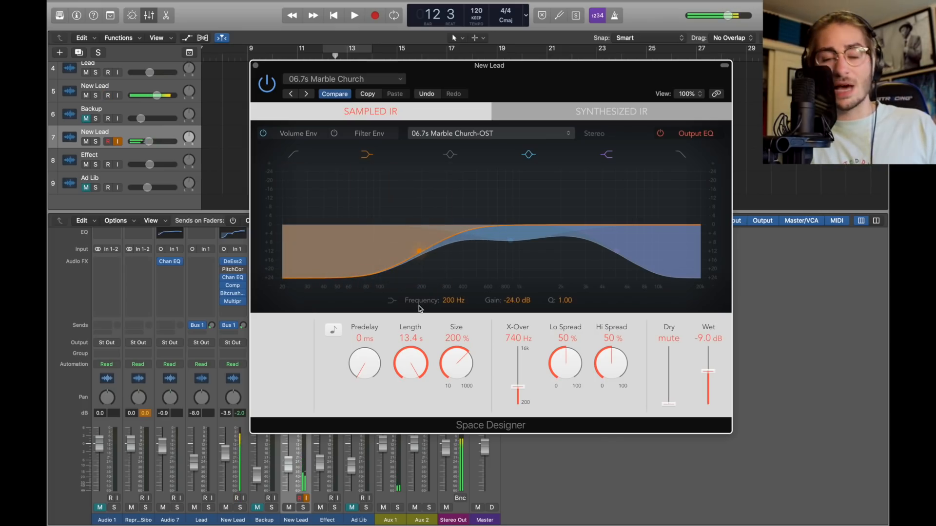
{"action": "left_click", "coordinate": [256, 69]}
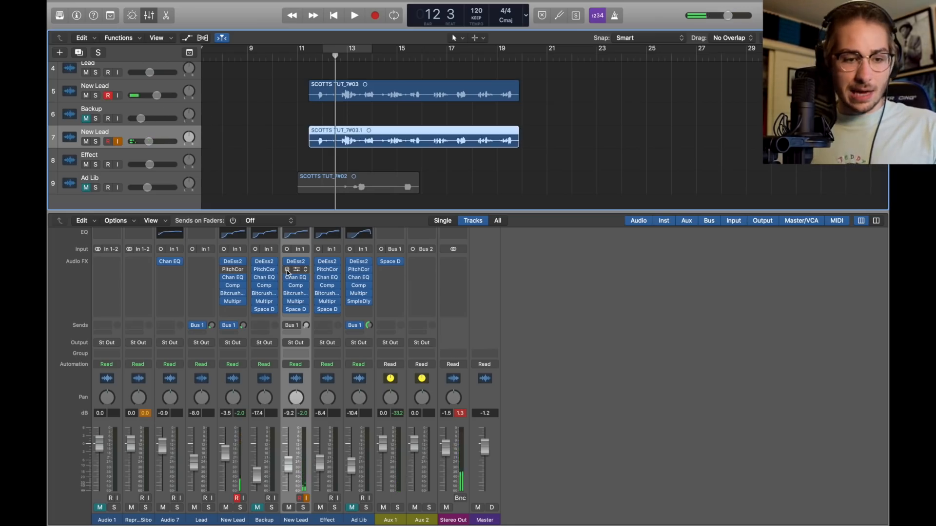
{"action": "left_click", "coordinate": [286, 269]}
Step: Move the duplicate New Lead track above Backup and balance the vocals during playback, duplicate at -10.2 dB and first New Lead at -3.0 dB
{"action": "left_click_drag", "start_coordinate": [148, 142], "coordinate": [143, 141]}
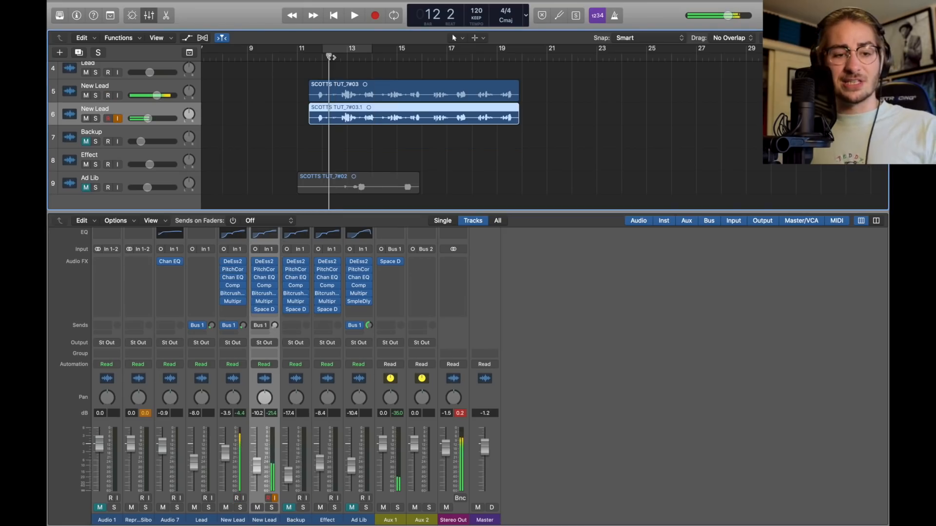
{"action": "key", "text": "space"}
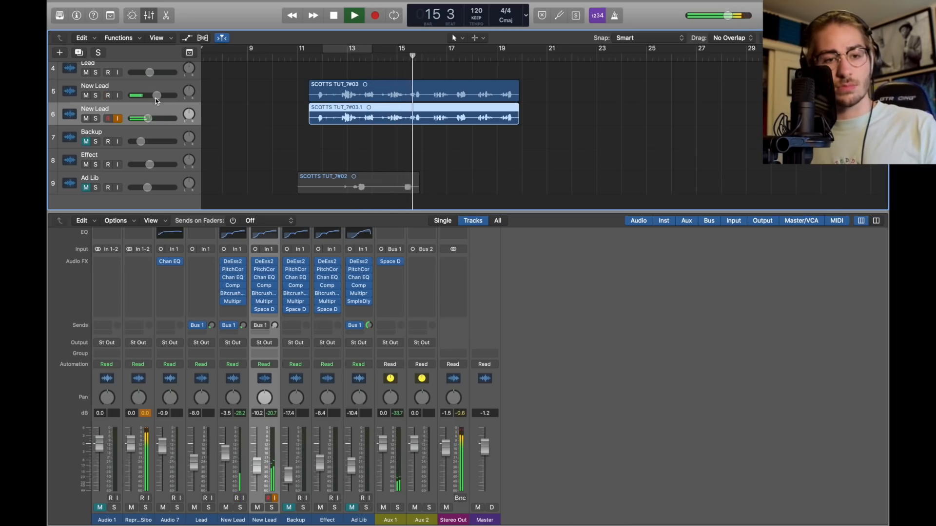
{"action": "key", "text": "space"}
{"action": "left_click", "coordinate": [275, 132]}
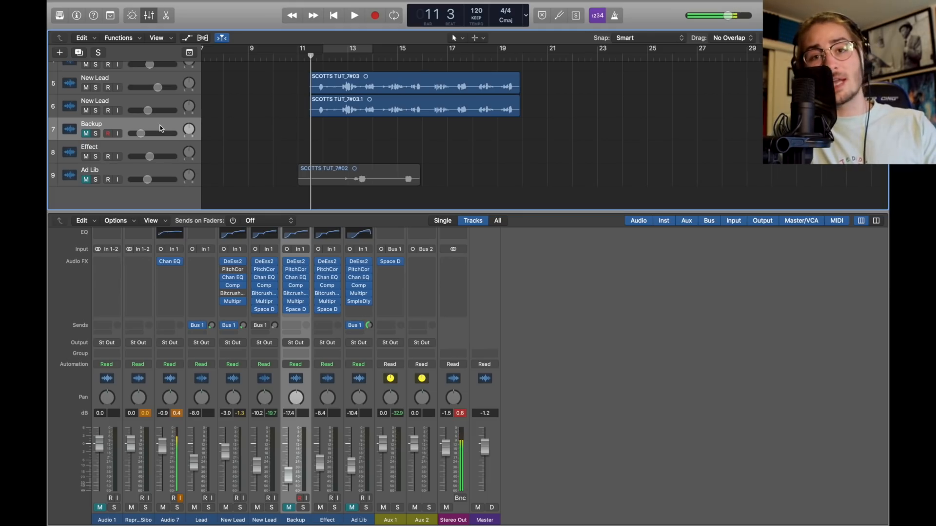
Step: Rename the duplicate New Lead track as New Backup
{"action": "left_click", "coordinate": [162, 107]}
{"action": "double_click", "coordinate": [162, 103]}
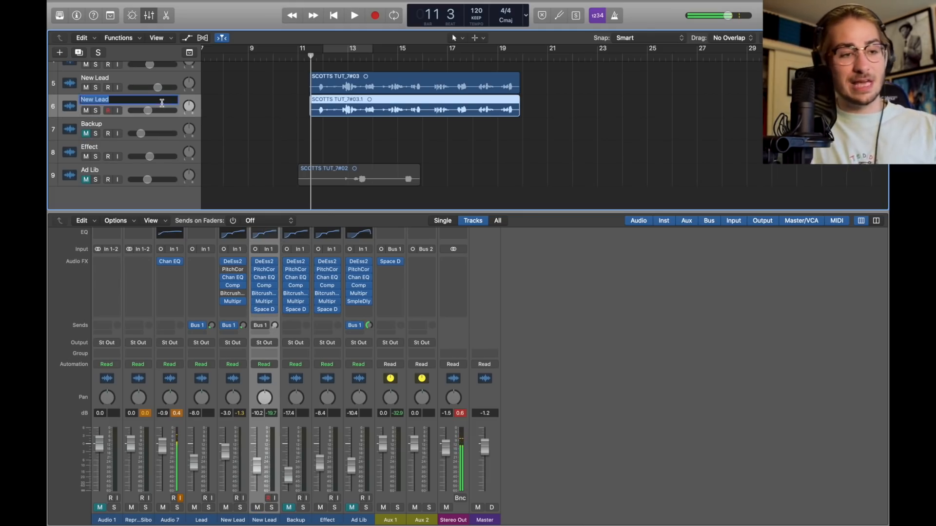
{"action": "key", "text": "Return"}
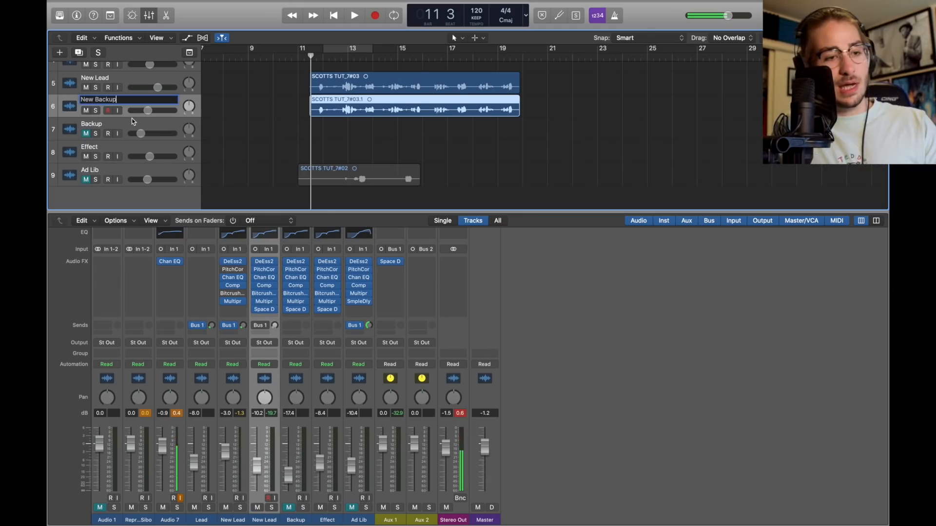
{"action": "left_click", "coordinate": [133, 121]}
{"action": "left_click", "coordinate": [130, 100]}
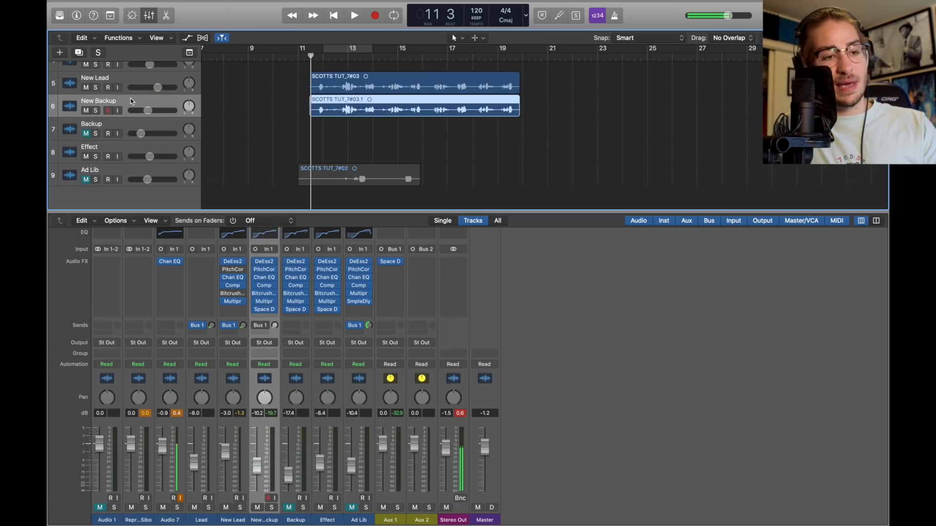
Step: Duplicate the New Backup track with its settings and rename the copy as New Effect
{"action": "key", "text": "super+d"}
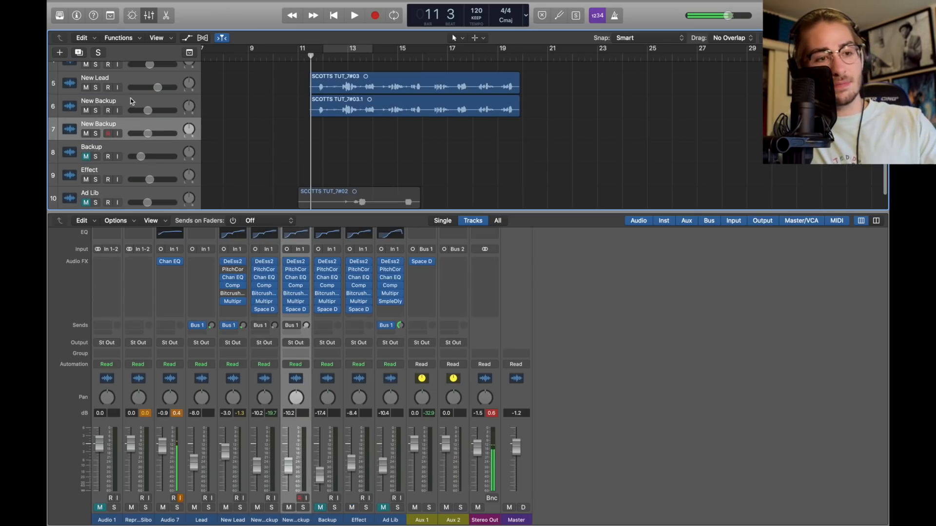
{"action": "double_click", "coordinate": [127, 125]}
{"action": "key", "text": "Right"}
{"action": "key", "text": "BackSpace"}
{"action": "key", "text": "BackSpace"}
{"action": "key", "text": "BackSpace"}
{"action": "key", "text": "BackSpace"}
{"action": "key", "text": "BackSpace"}
{"action": "key", "text": "BackSpace"}
{"action": "type", "text": "Effect"}
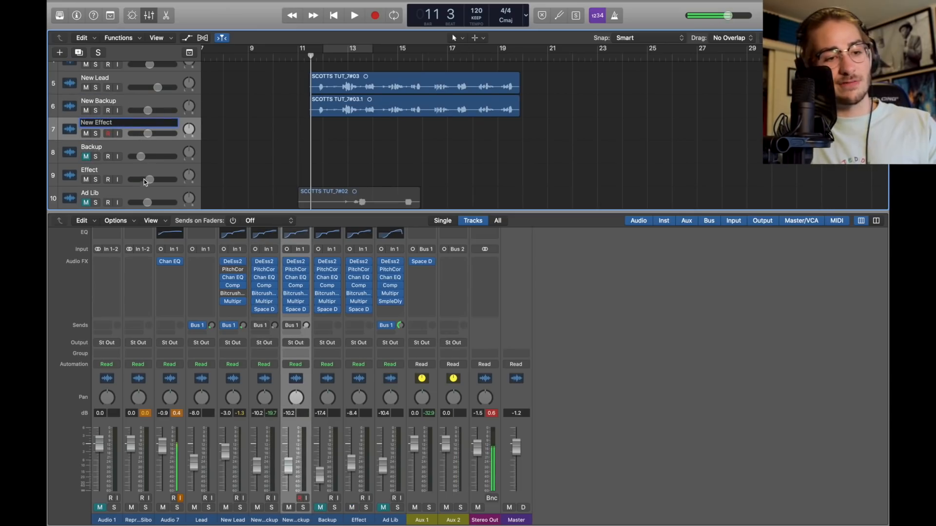
Step: Move the existing Effect track up between New Backup and New Effect
{"action": "left_click_drag", "start_coordinate": [145, 178], "coordinate": [148, 126]}
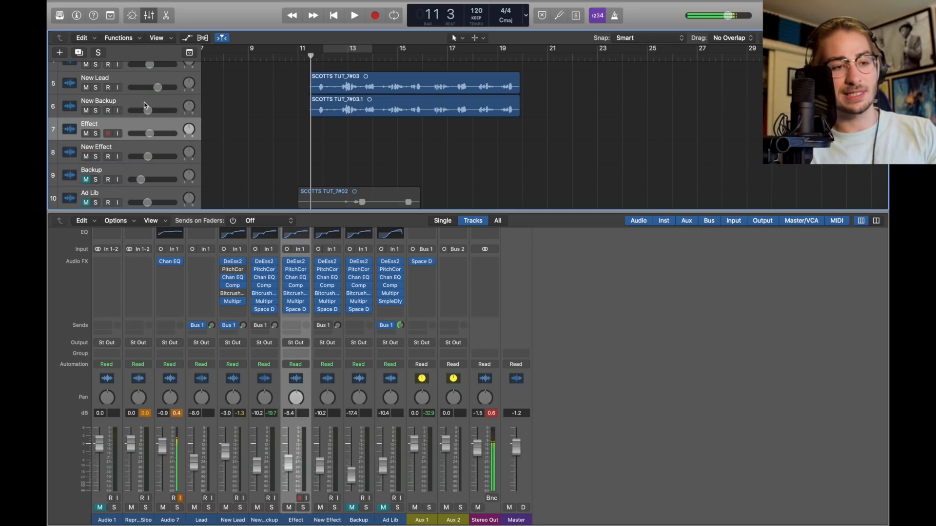
{"action": "left_click", "coordinate": [144, 105]}
{"action": "left_click", "coordinate": [147, 128]}
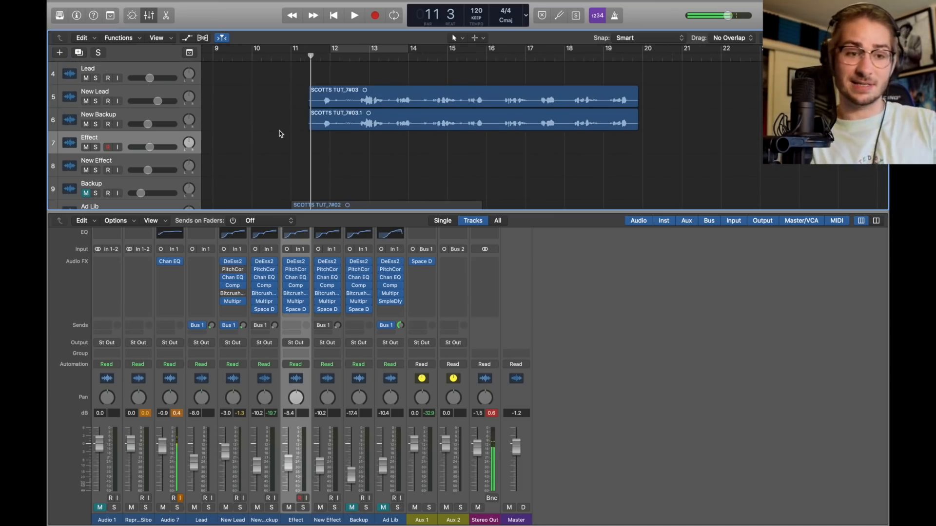
Step: Split out the short New Lead phrase around the start of bar 13 and copy it onto the New Effect track
{"action": "left_click", "coordinate": [359, 58]}
{"action": "key", "text": "super+Right"}
{"action": "key", "text": "super+Right"}
{"action": "key", "text": "super+Right"}
{"action": "key", "text": "super+Right"}
{"action": "key", "text": "super+Right"}
{"action": "key", "text": "space"}
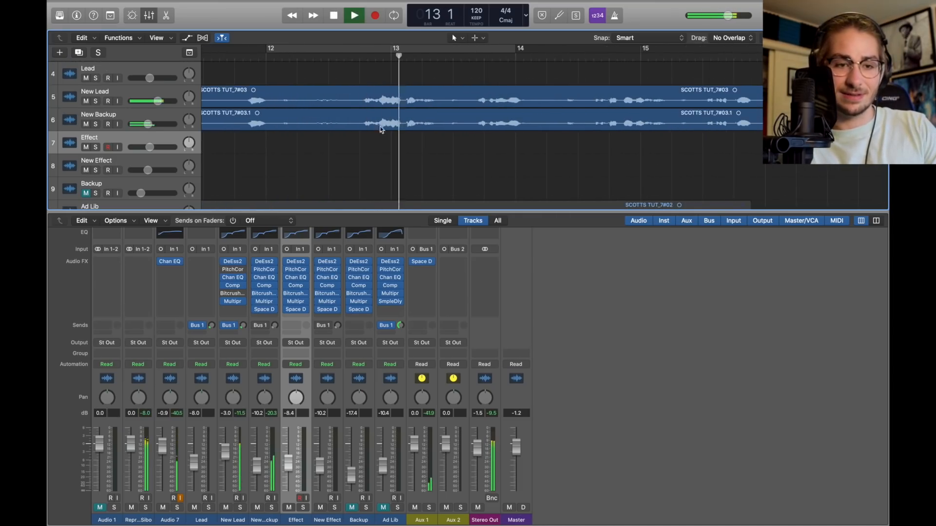
{"action": "left_click", "coordinate": [354, 15]}
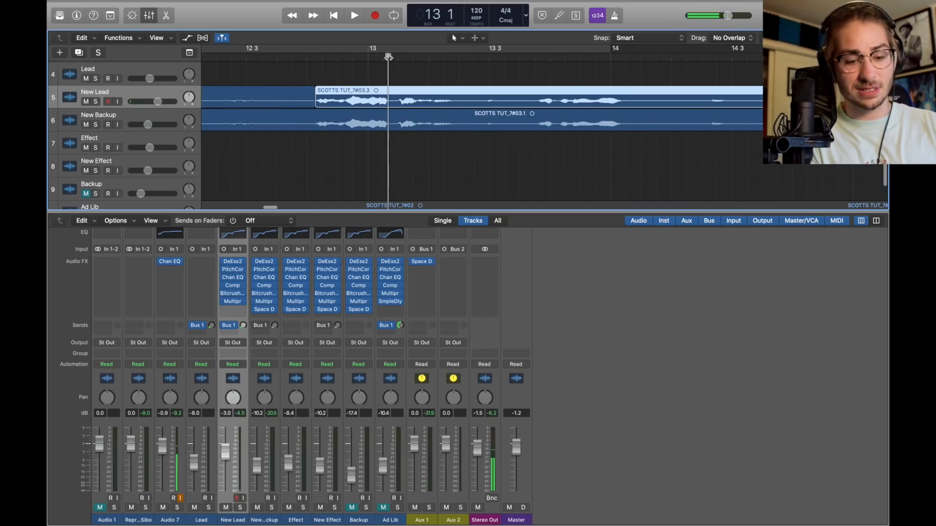
{"action": "key", "text": "super+t"}
{"action": "scroll", "coordinate": [349, 102], "scroll_direction": "down", "scroll_amount": 1}
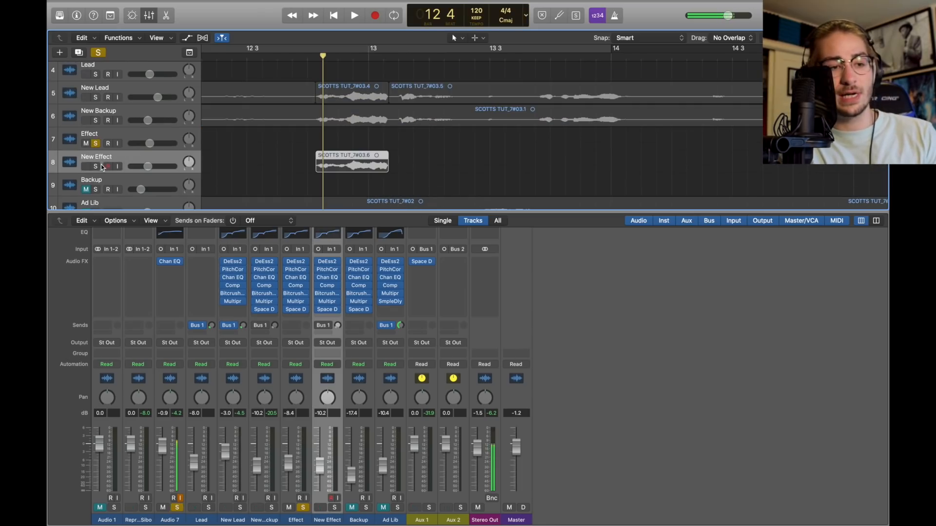
Step: Solo the New Effect track and set its Space Designer to a reversed reverb with a length of 1.21 s
{"action": "left_click", "coordinate": [99, 155]}
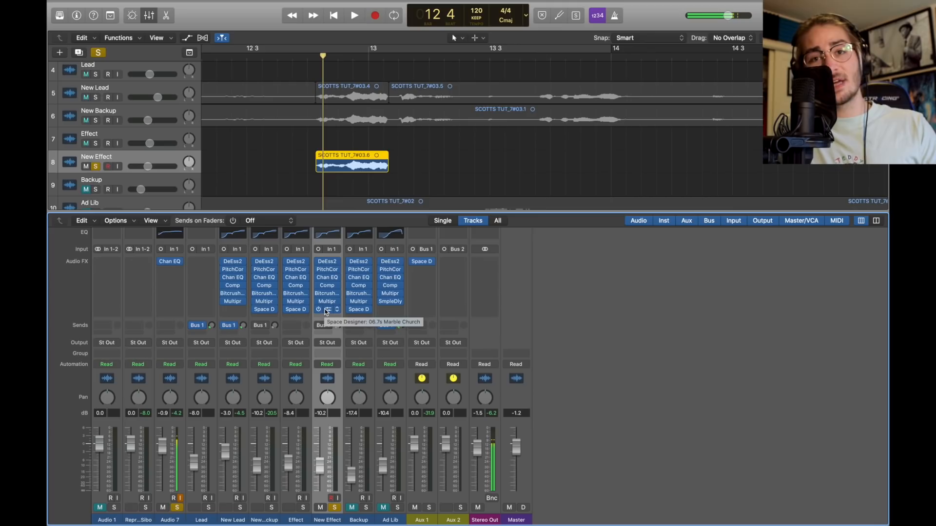
{"action": "left_click", "coordinate": [326, 311]}
{"action": "left_click", "coordinate": [508, 84]}
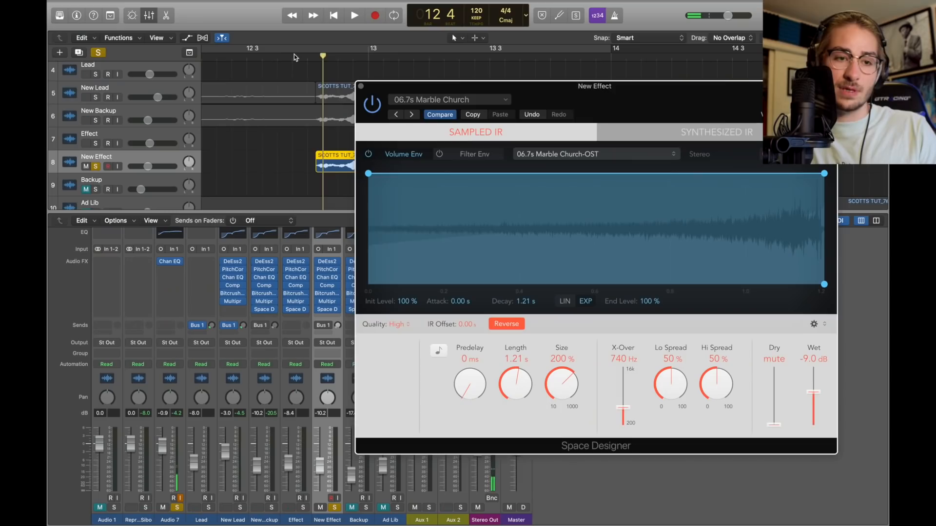
Step: Compare the soloed New Effect phrase with Space Designer's Reverse off and back on, and close the plug-in window
{"action": "left_click", "coordinate": [507, 324]}
{"action": "key", "text": "space"}
{"action": "key", "text": "space"}
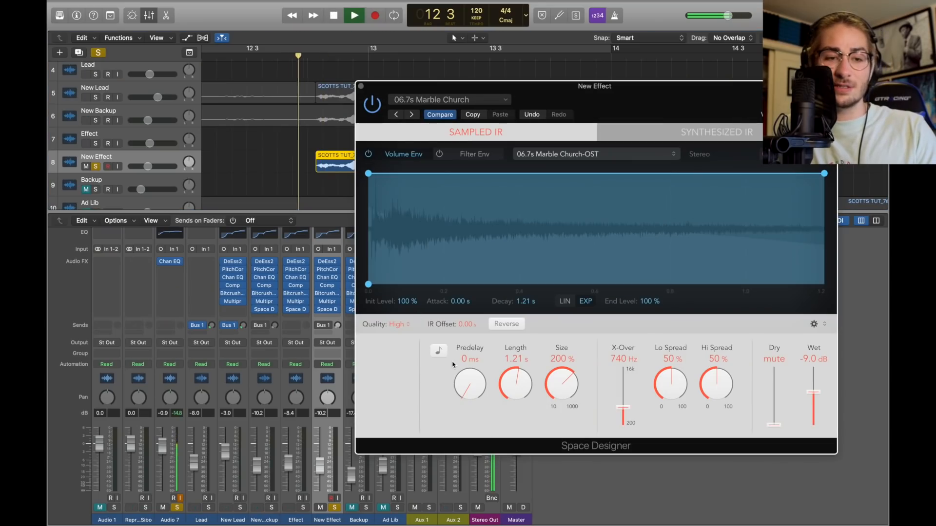
{"action": "key", "text": "space"}
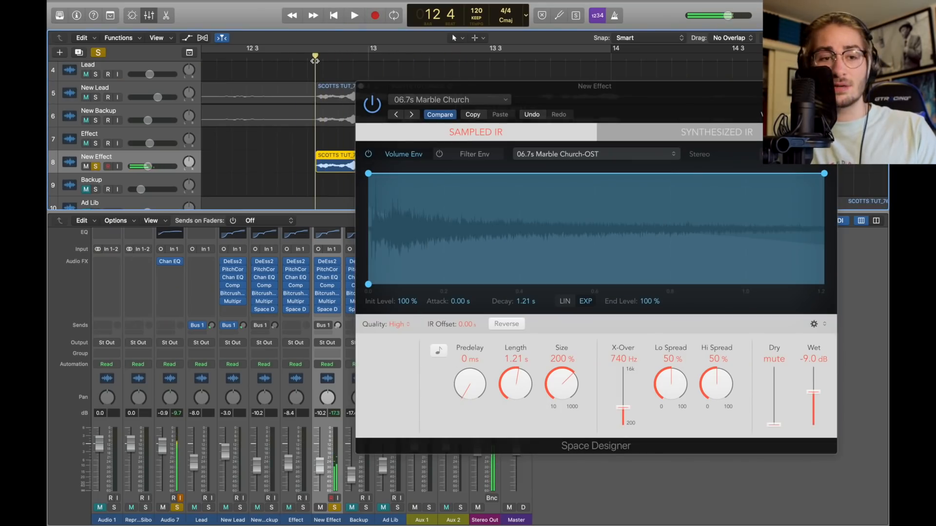
{"action": "key", "text": "space"}
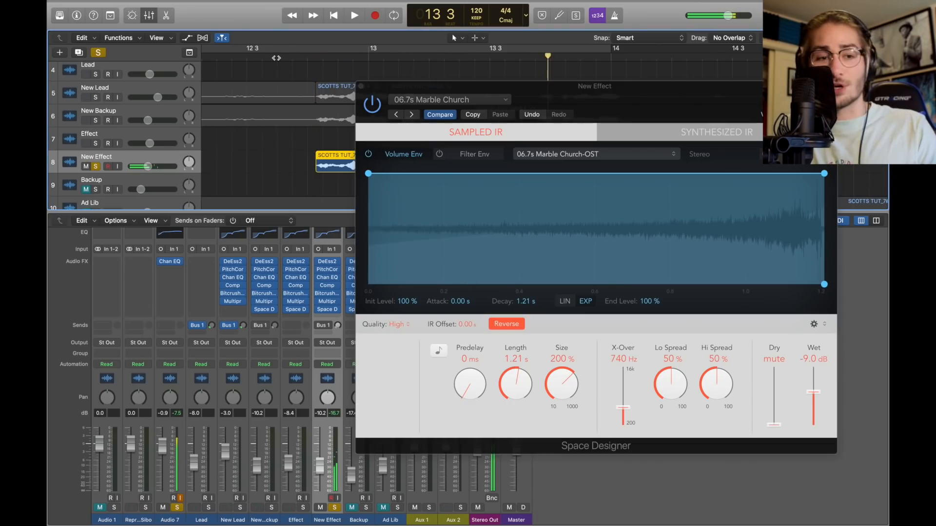
{"action": "left_click", "coordinate": [118, 166]}
{"action": "key", "text": "space"}
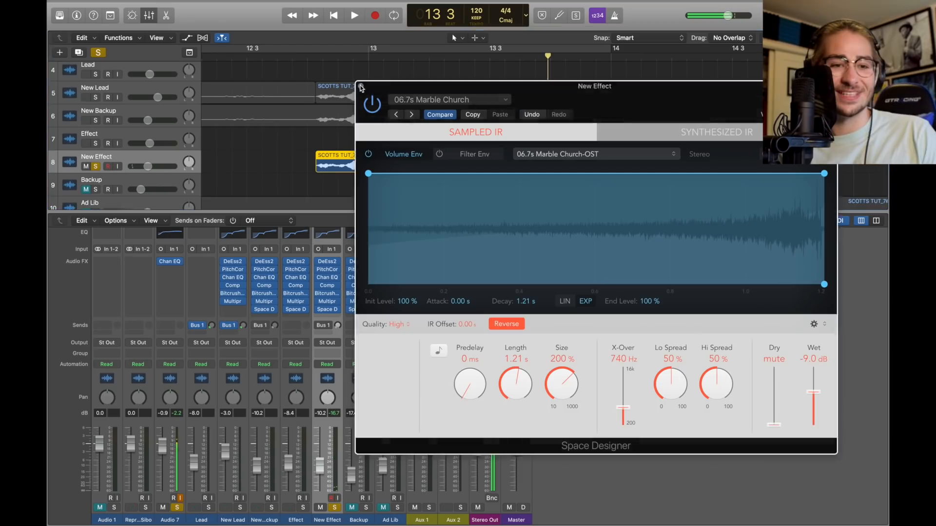
{"action": "left_click", "coordinate": [360, 86]}
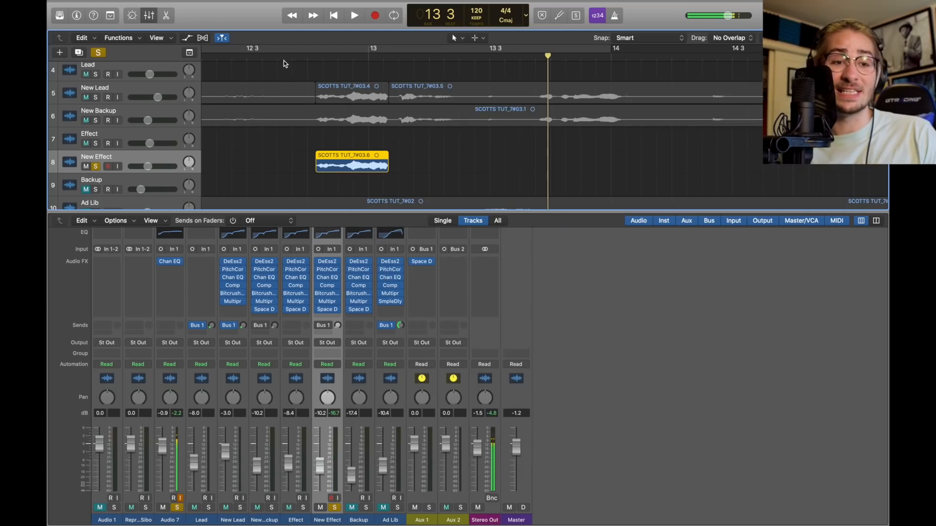
Step: Unsolo New Effect, move its phrase to just after bar 12, and trim the New Lead and New Backup regions to start after it
{"action": "left_click", "coordinate": [278, 54]}
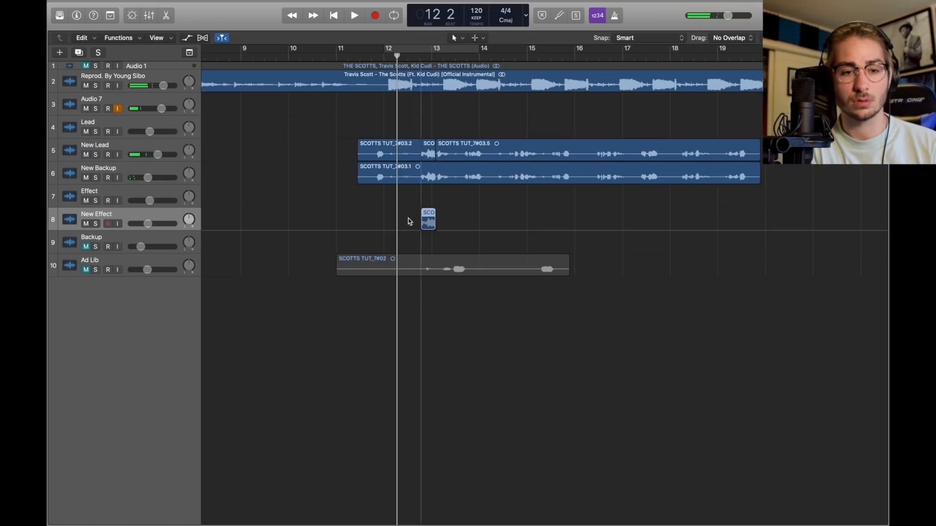
{"action": "left_click_drag", "start_coordinate": [428, 219], "coordinate": [399, 219]}
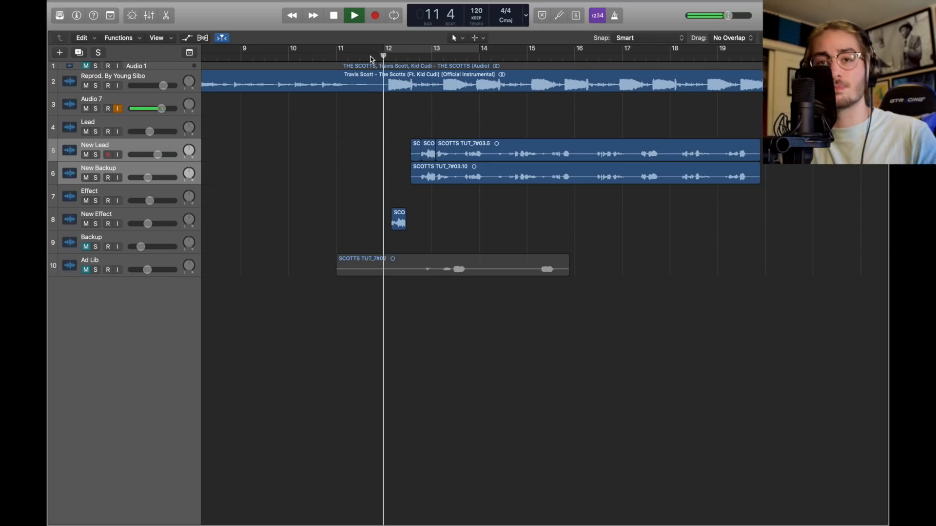